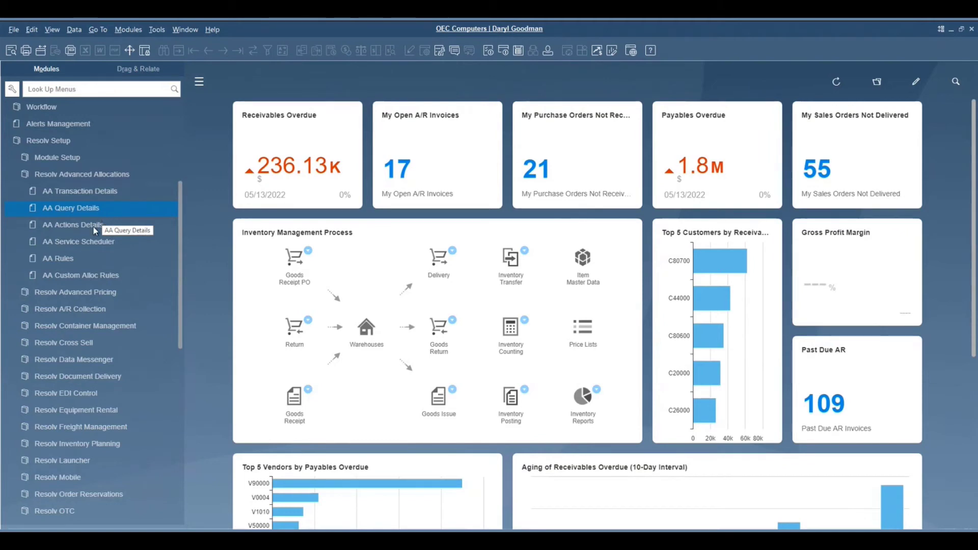
Step: Open the AA Rules list of pick ticket rules and open the Key Customer Sales Orders rule
left_click(69, 260)
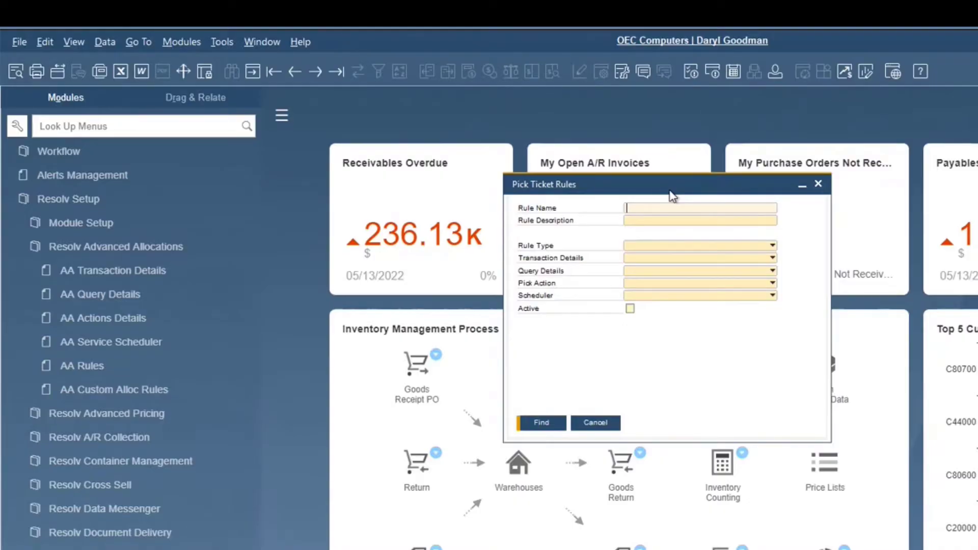
key("Return")
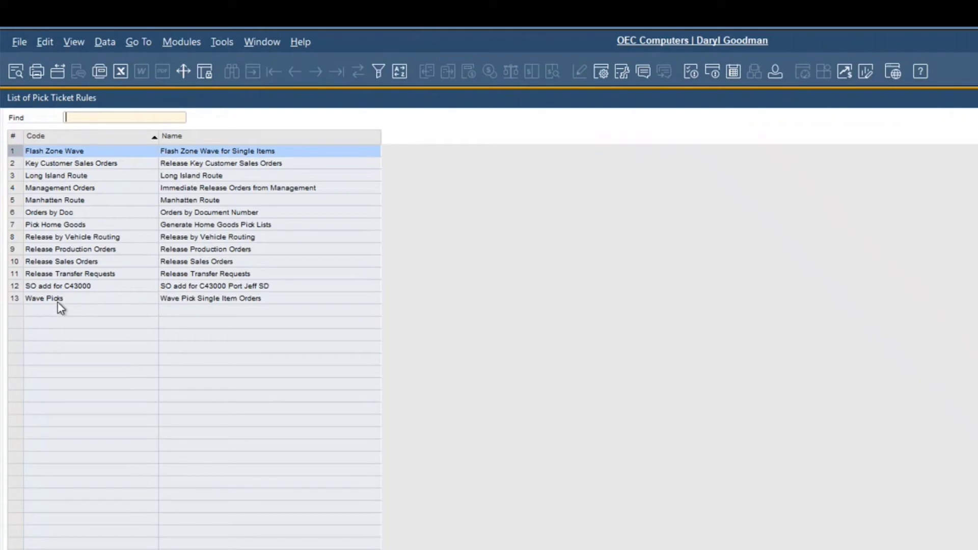
left_click(58, 301)
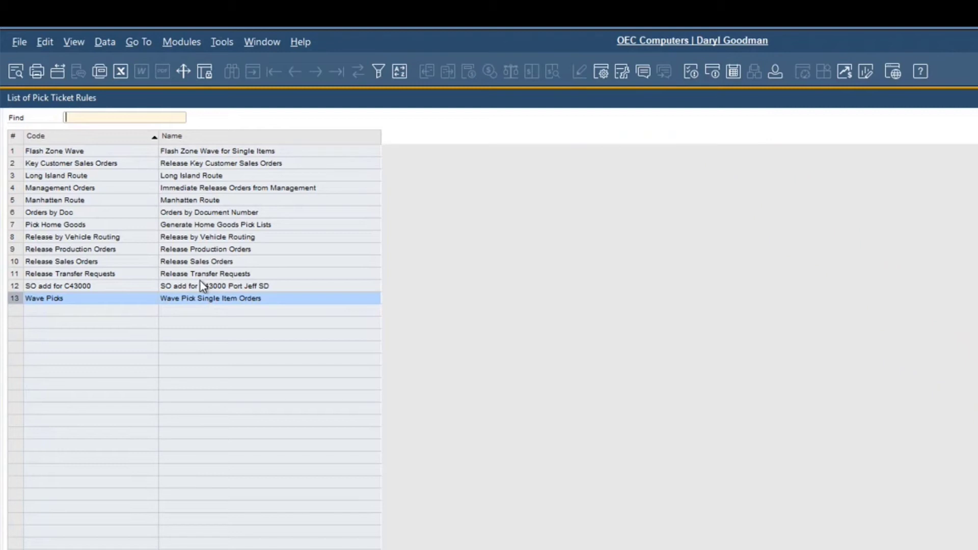
left_click(186, 202)
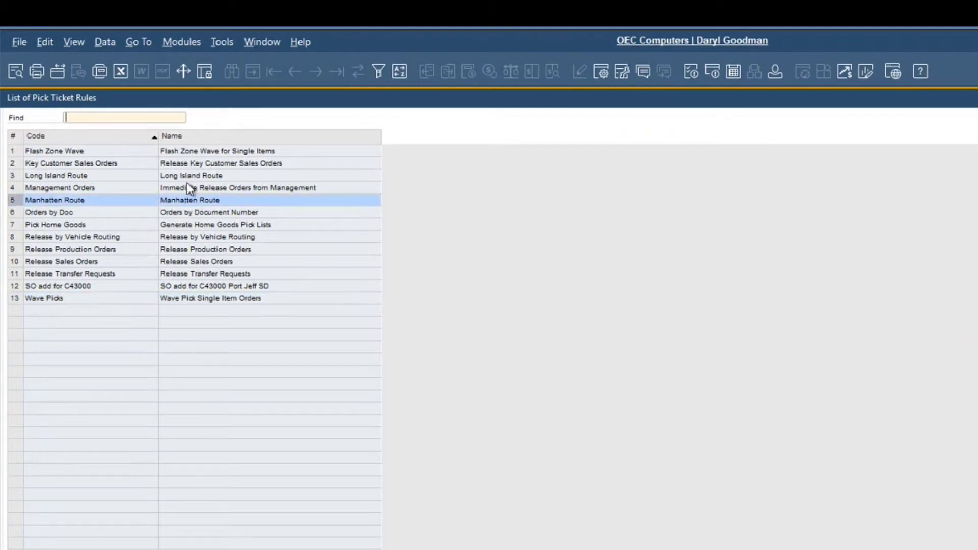
left_click(198, 176)
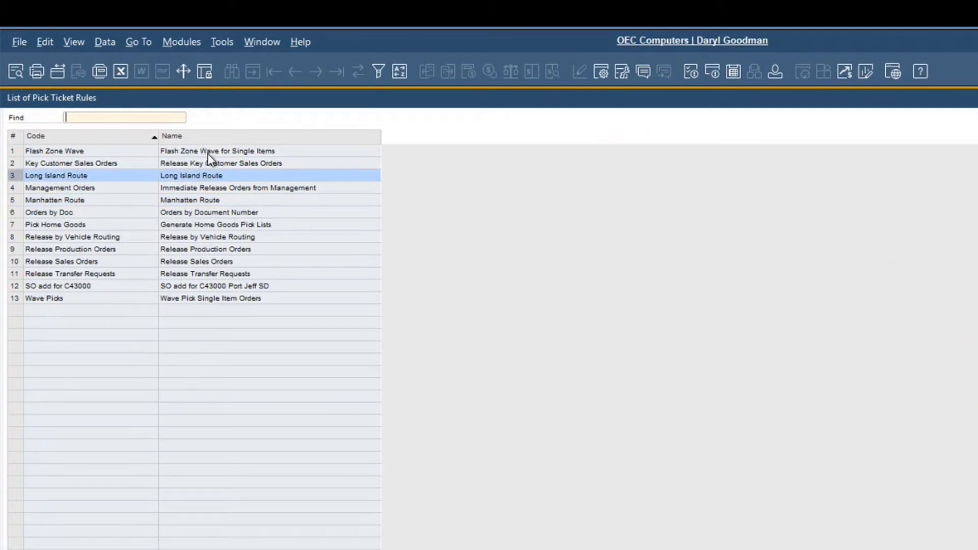
left_click(207, 154)
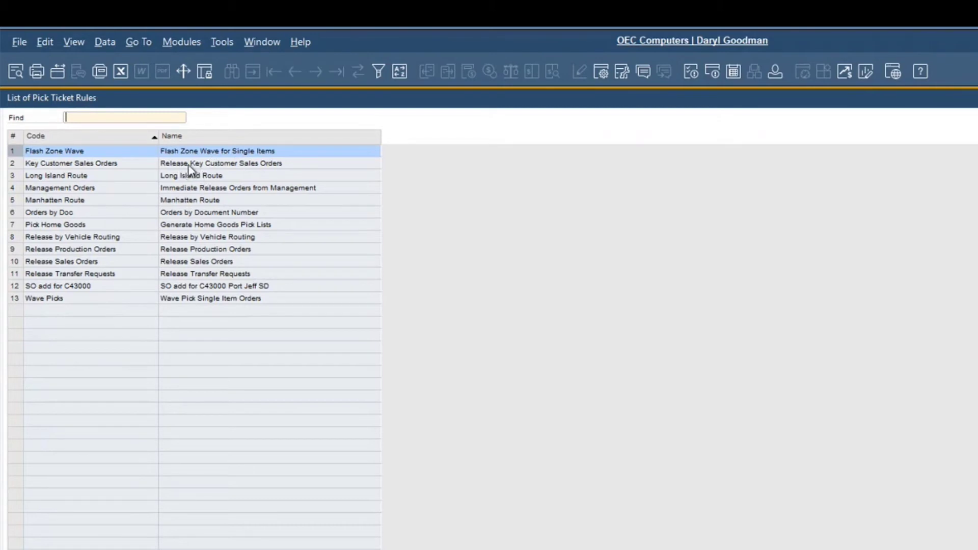
double_click(189, 165)
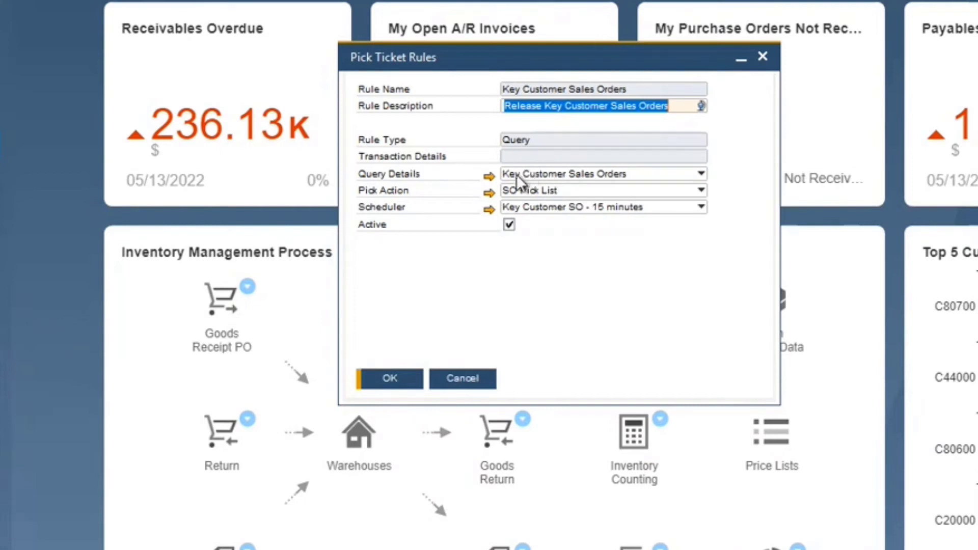
Step: Open the rule's query details and review the WHERE conditions of the SQL query
left_click(489, 176)
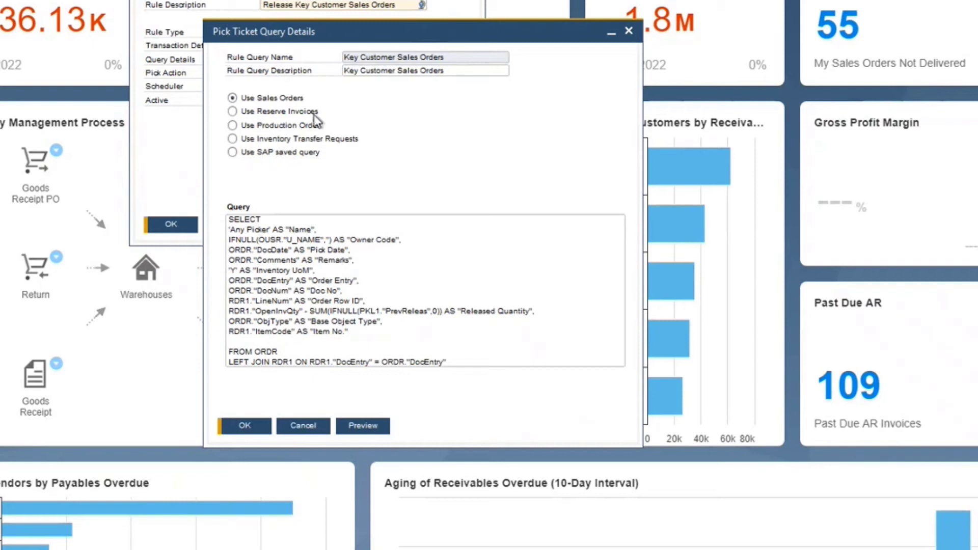
left_click(279, 224)
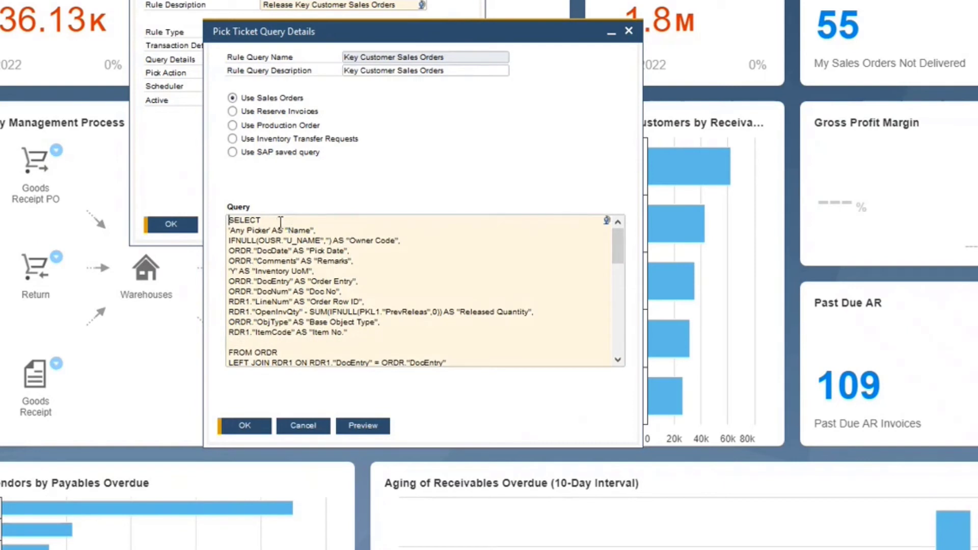
scroll(312, 255, "down", 4)
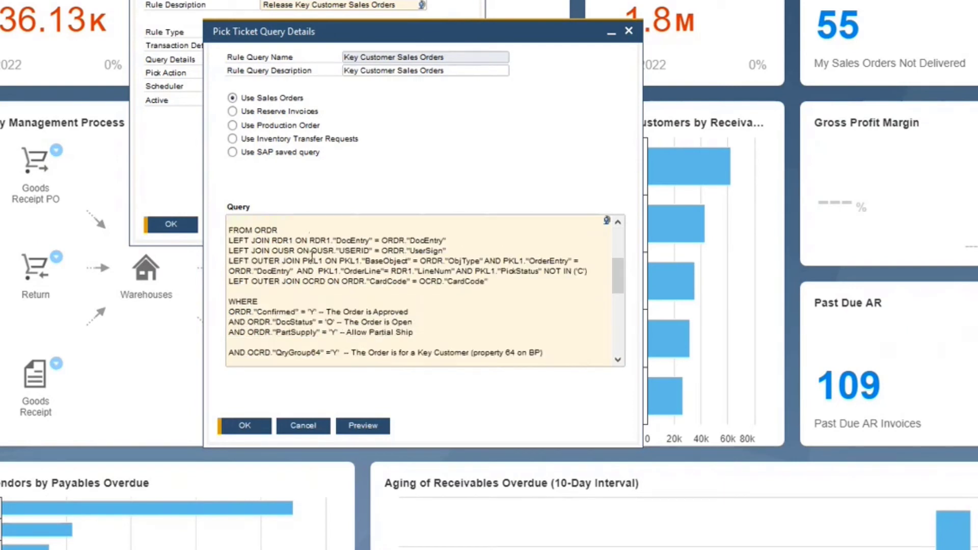
scroll(312, 254, "down", 2)
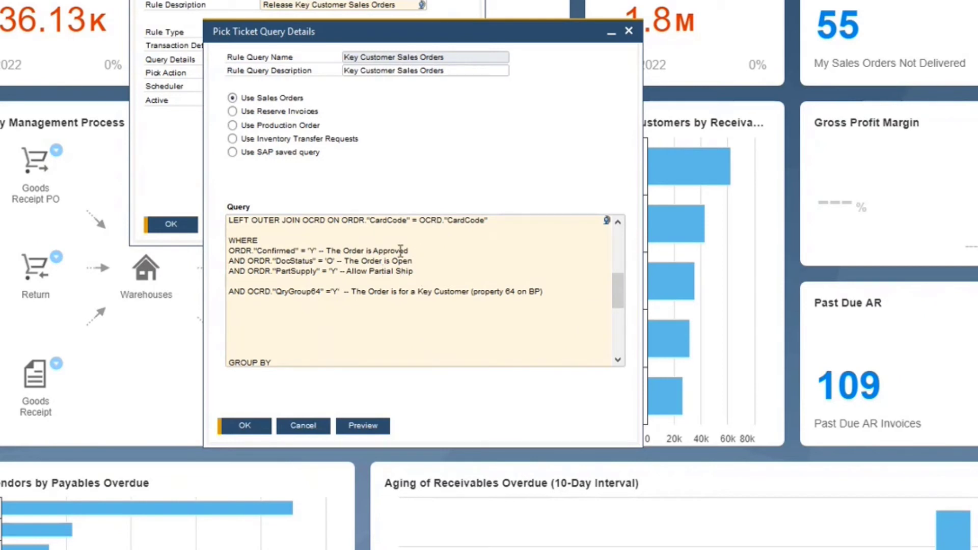
left_click_drag(409, 251, 307, 249)
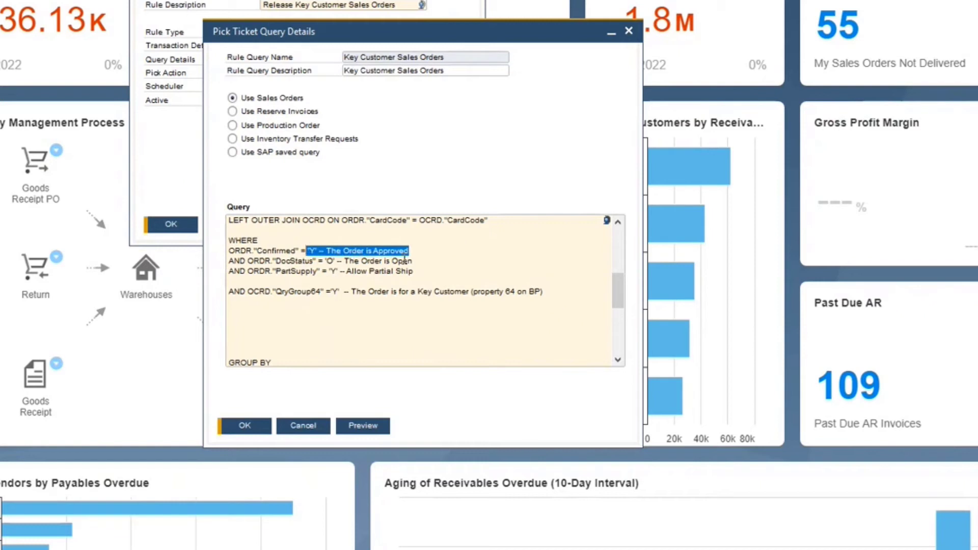
left_click_drag(414, 261, 324, 260)
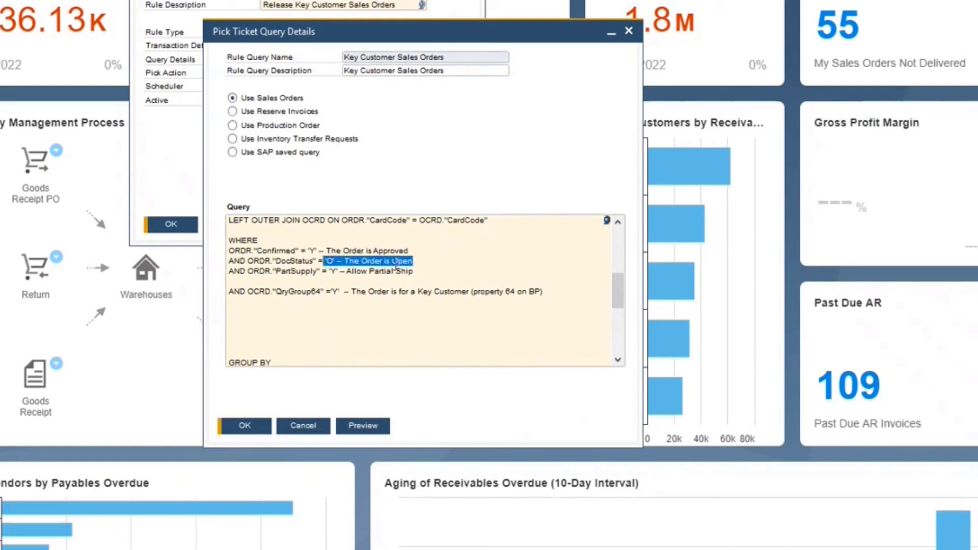
left_click_drag(413, 271, 231, 269)
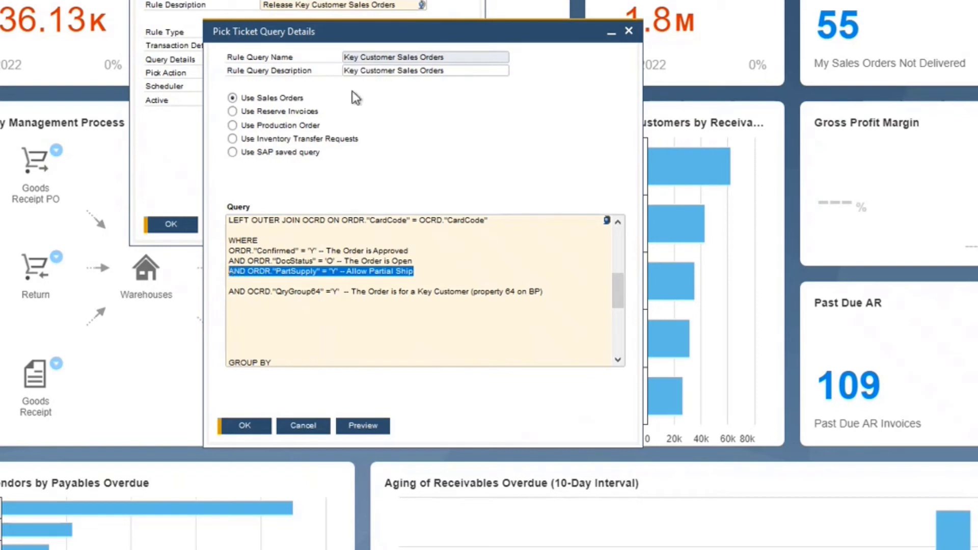
left_click(283, 291)
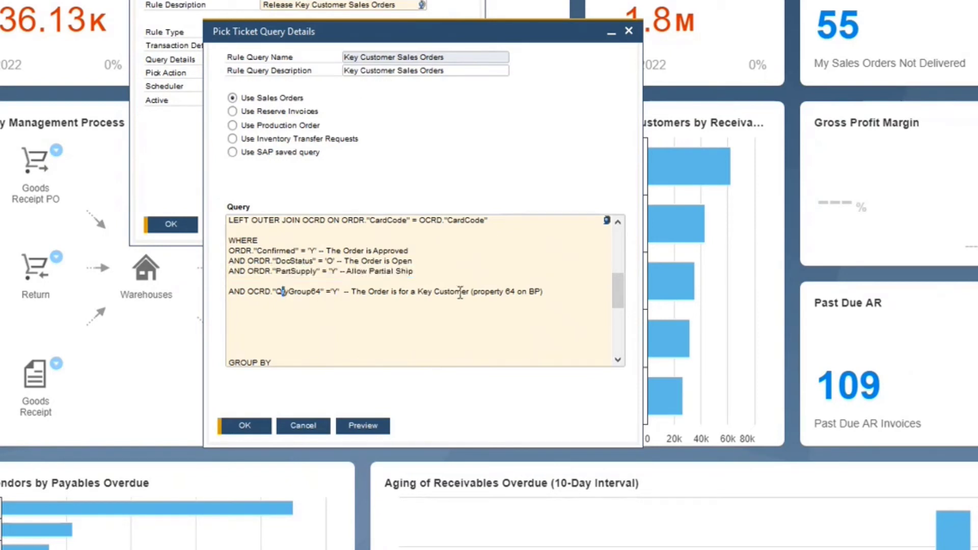
left_click_drag(546, 291, 464, 289)
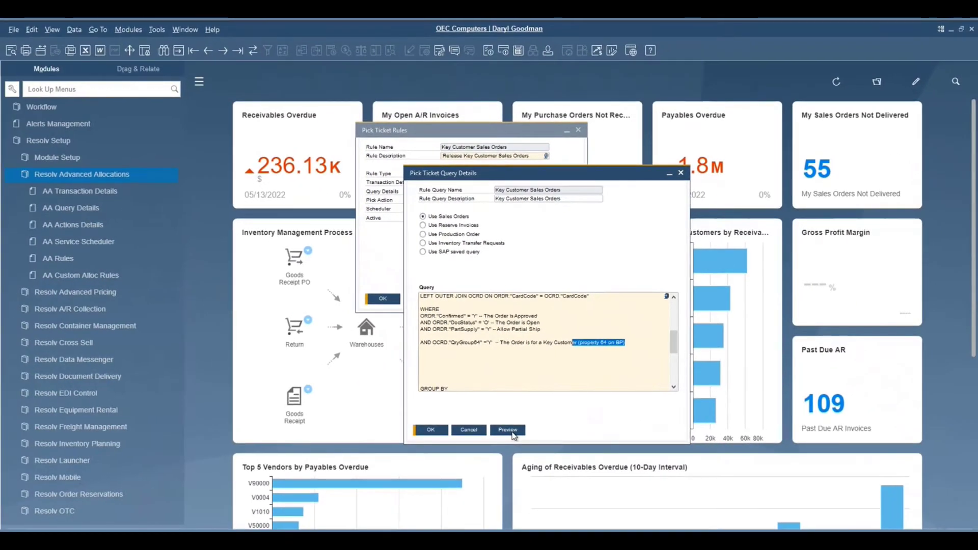
Step: Preview the query's results and close the preview
left_click(511, 431)
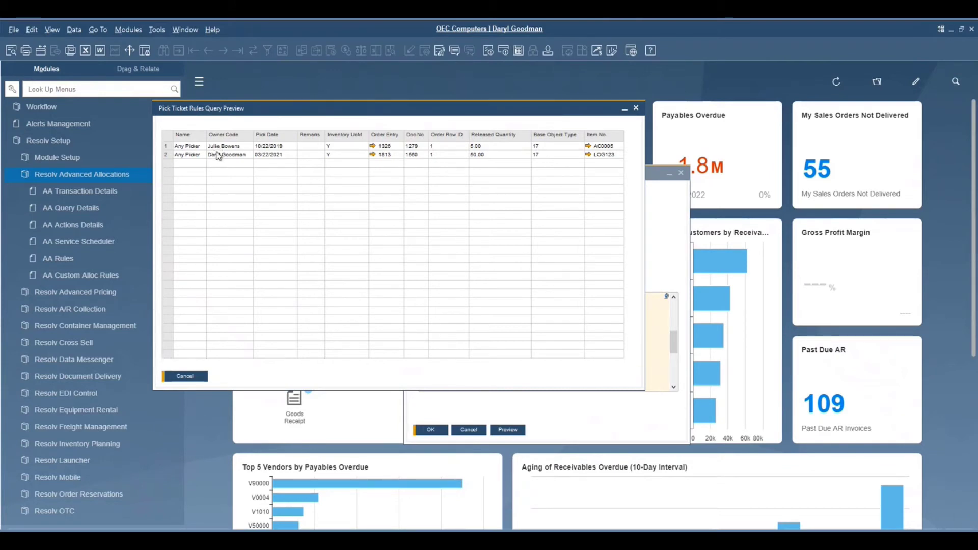
left_click(198, 379)
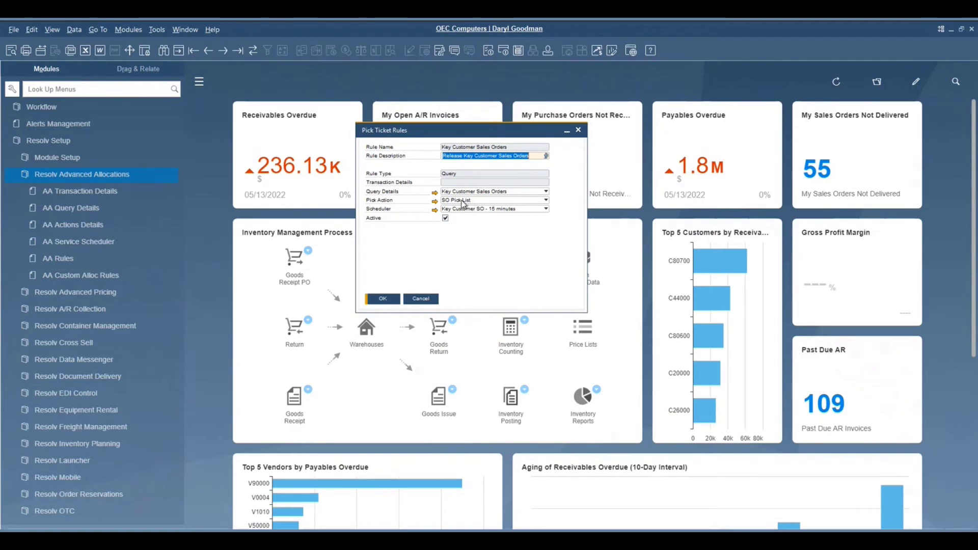
Step: Open the rule's SO Pick List pick action and view its bin allocation filters
left_click(434, 201)
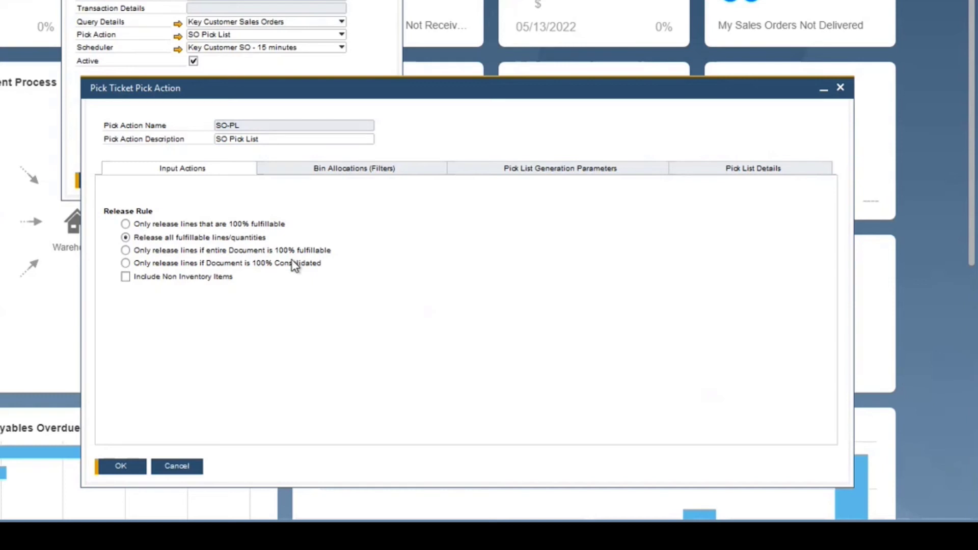
left_click(391, 173)
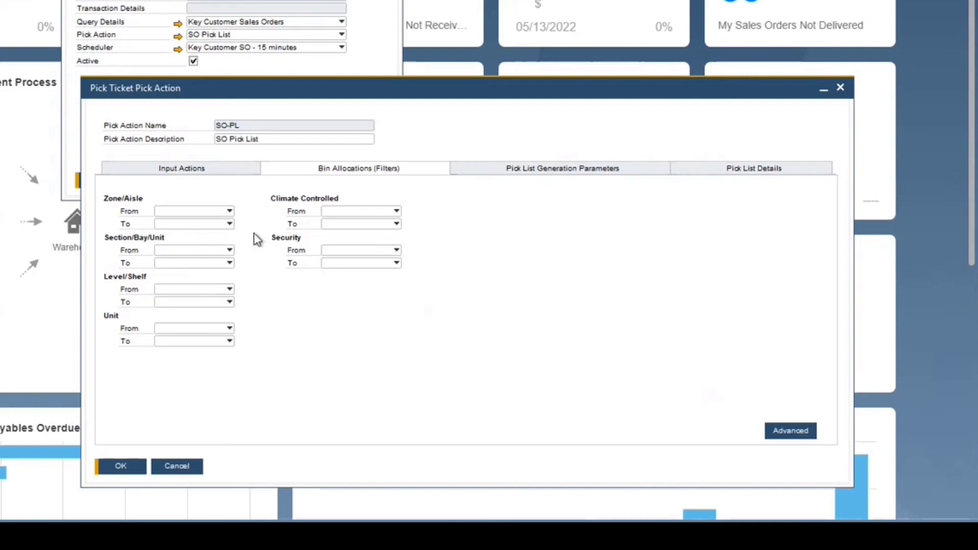
Step: Try setting the Security From filter to Caged, then clear it
left_click(356, 253)
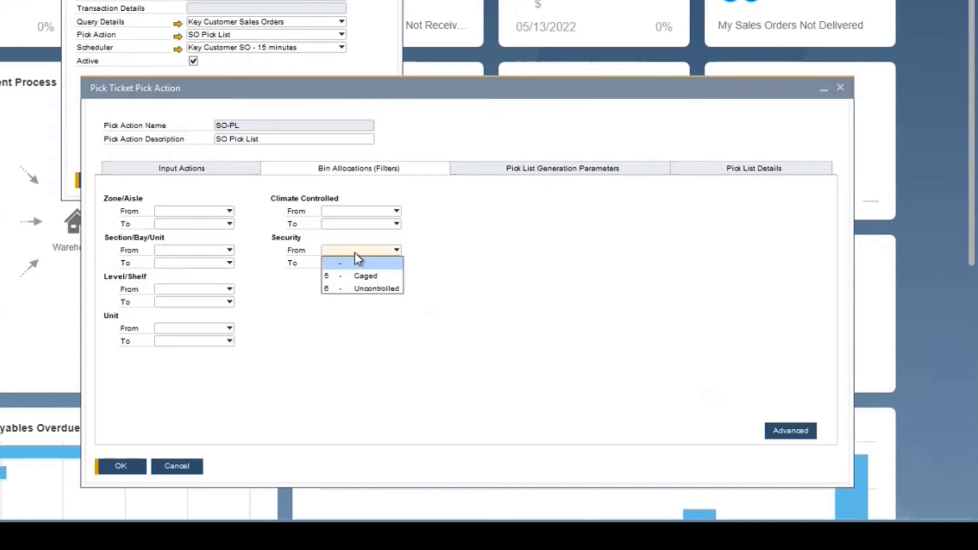
left_click(373, 278)
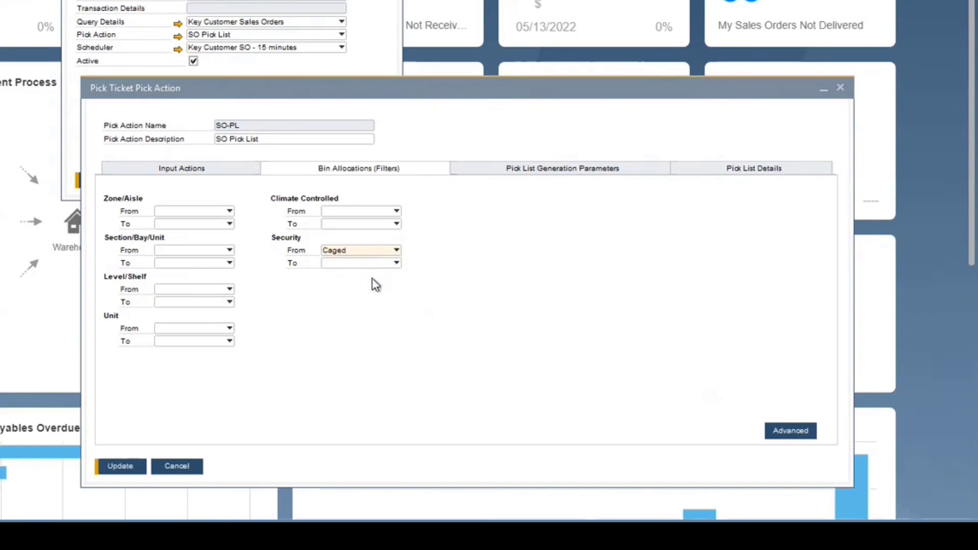
left_click(366, 255)
left_click(365, 263)
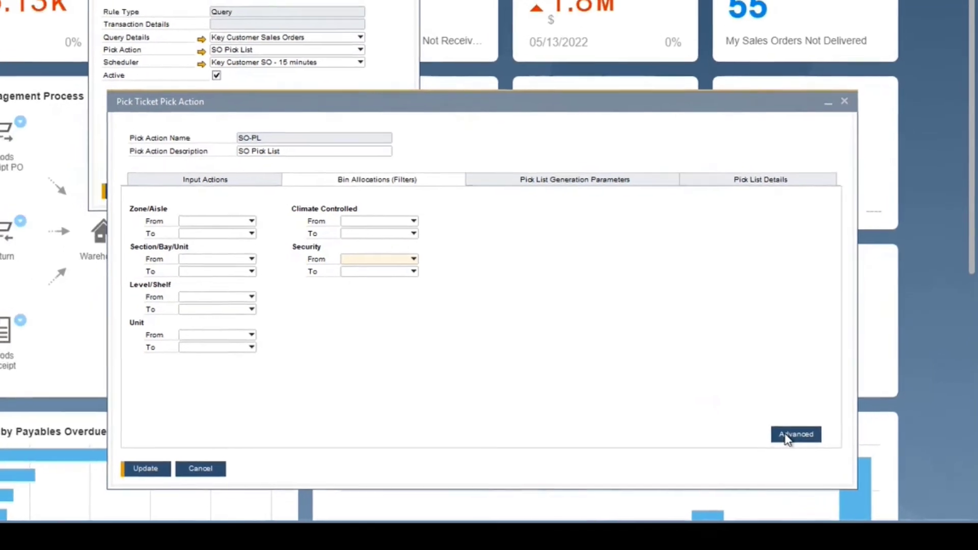
Step: Open the advanced bin determination settings and enable Use Bin UoMs
left_click(790, 436)
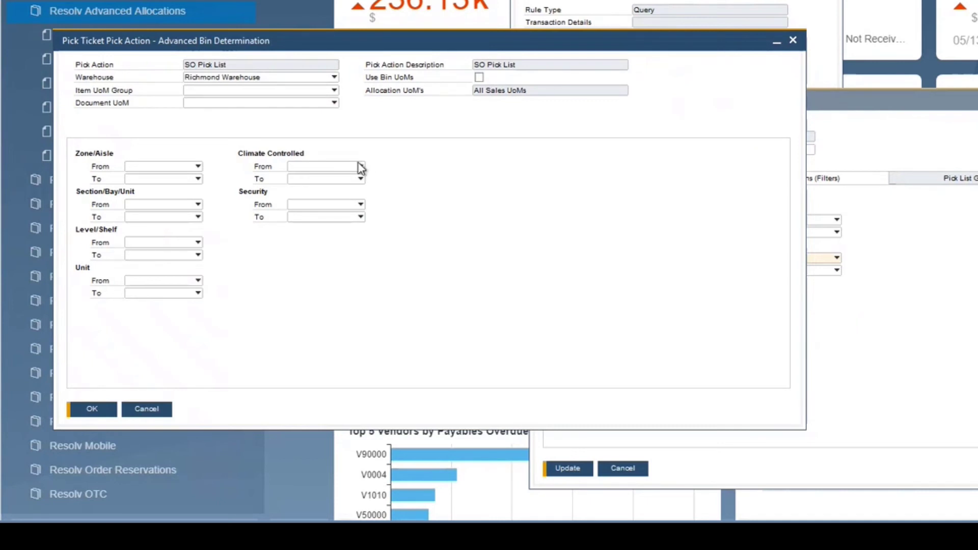
left_click(274, 91)
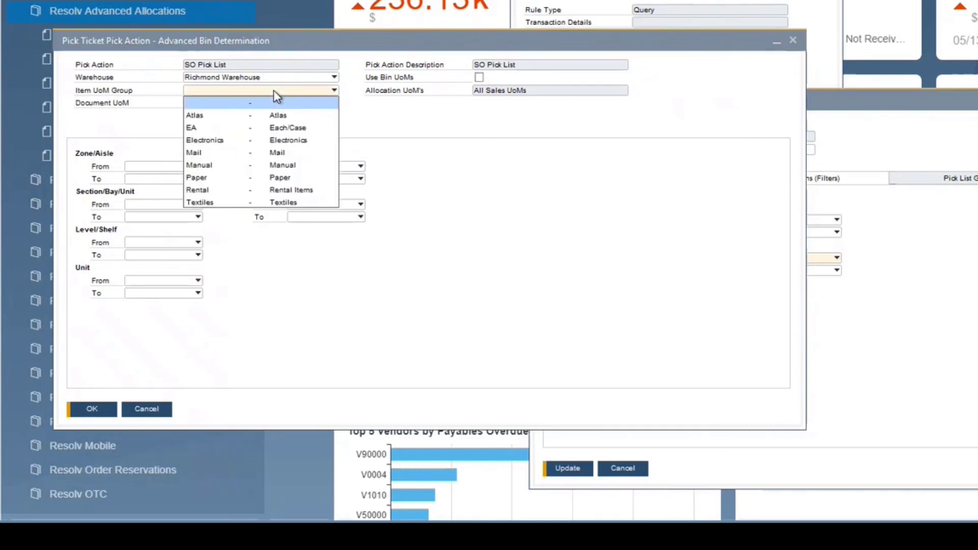
left_click(407, 125)
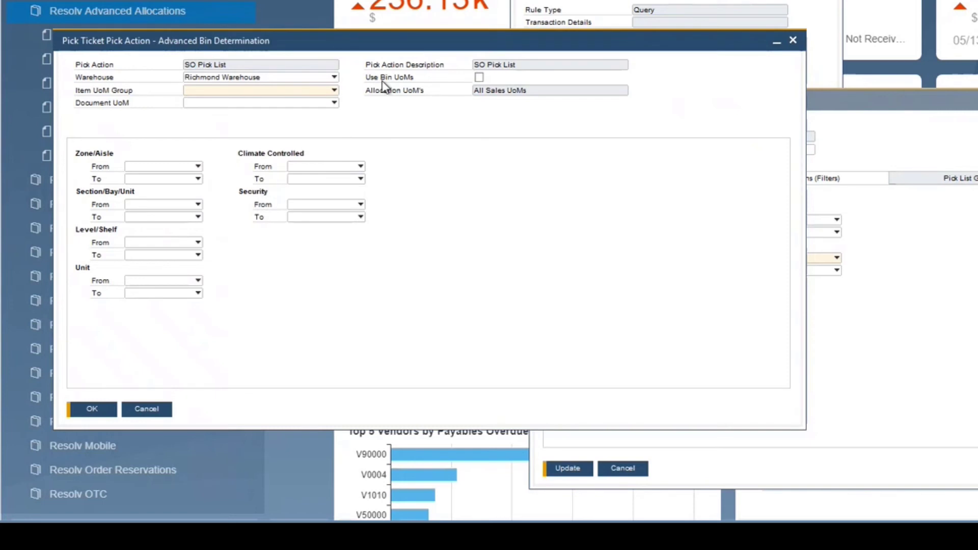
left_click(479, 77)
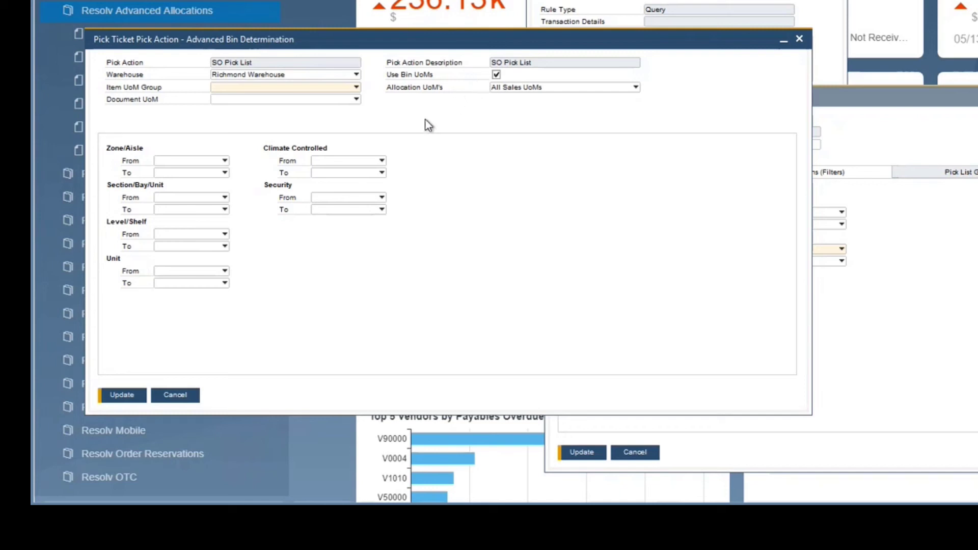
Step: Review the available Zone/Aisle, Document UoM and Allocation UoM's options without choosing any
left_click(212, 161)
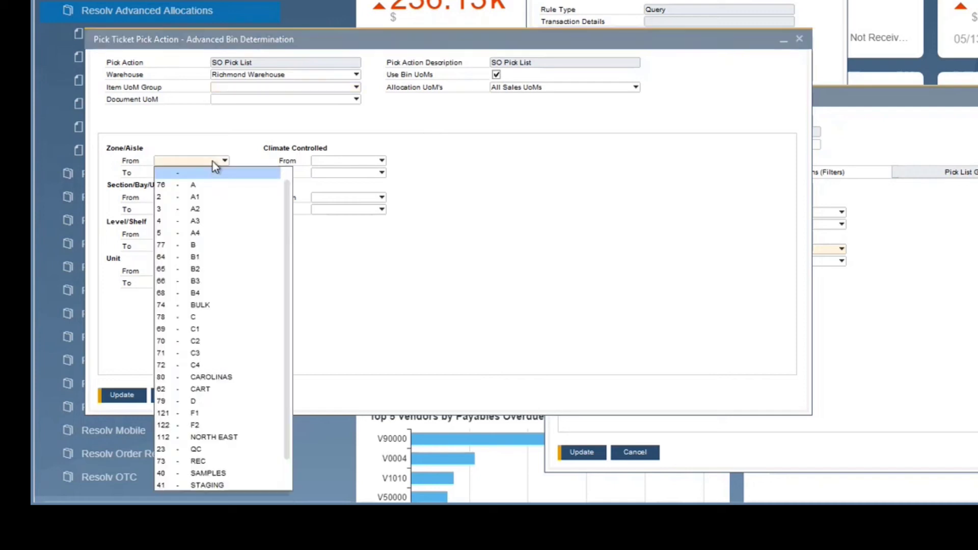
left_click(235, 138)
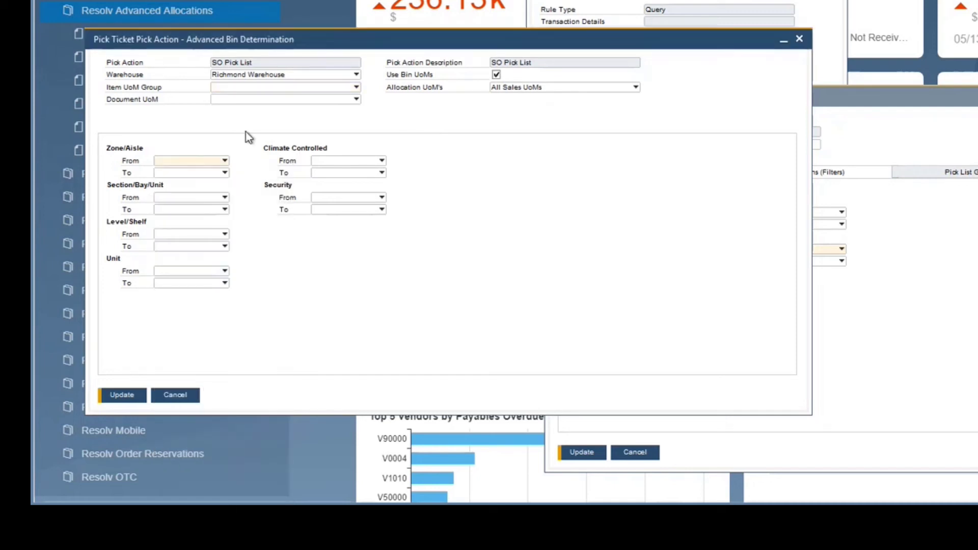
left_click(350, 102)
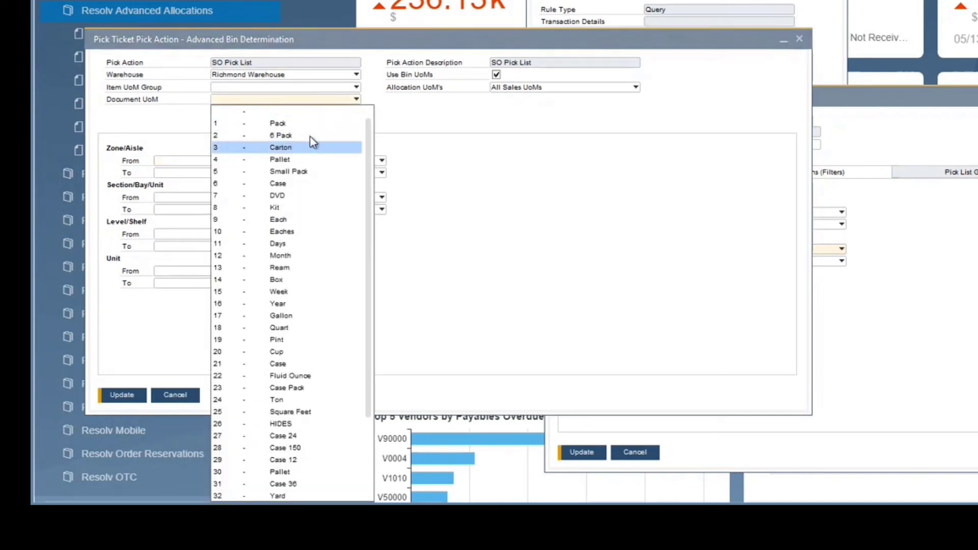
left_click(493, 101)
left_click(521, 87)
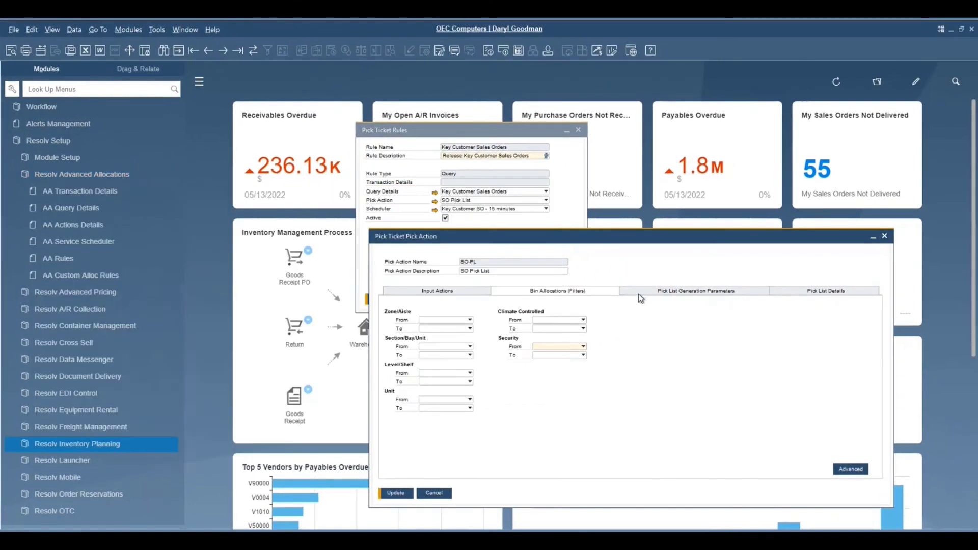
left_click(639, 293)
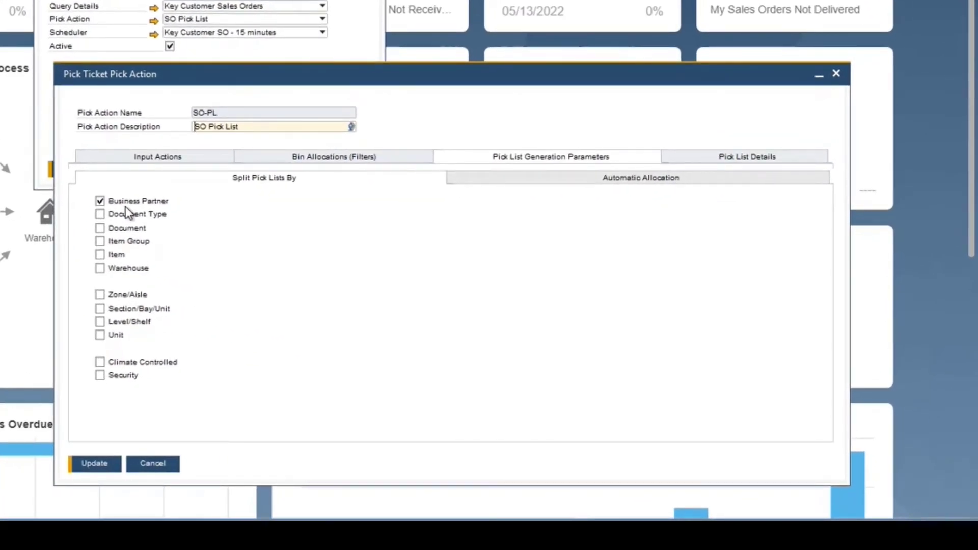
Step: Adjust the Split Pick Lists By checkboxes for Business Partner, Document, Item, Document Type and Zone/Aisle
left_click(101, 228)
left_click(100, 227)
left_click(101, 201)
left_click(101, 255)
left_click(102, 256)
left_click(101, 295)
left_click(100, 294)
left_click(100, 215)
left_click(100, 295)
Step: Switch automatic allocation to Custom and open the Walmart Bins custom allocation rule to review its query
left_click(482, 177)
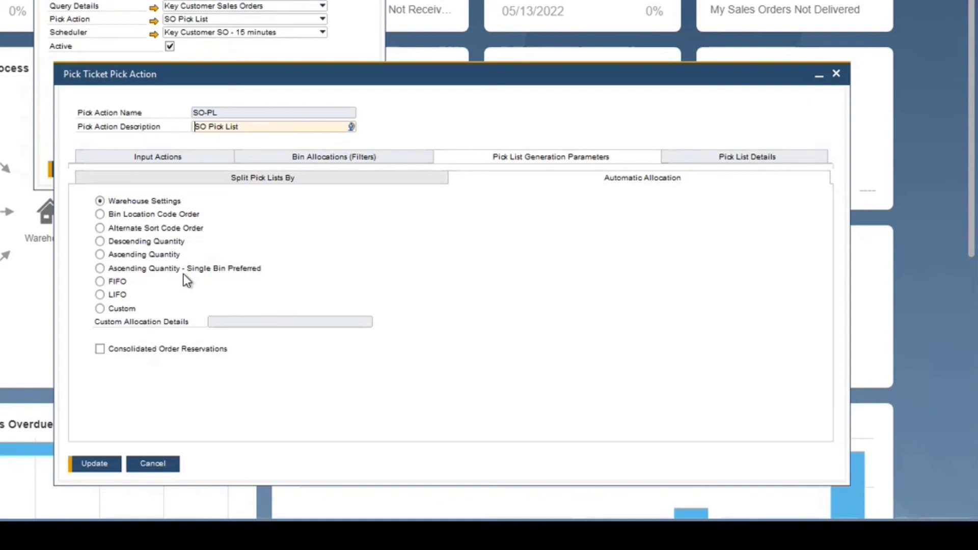
left_click(100, 309)
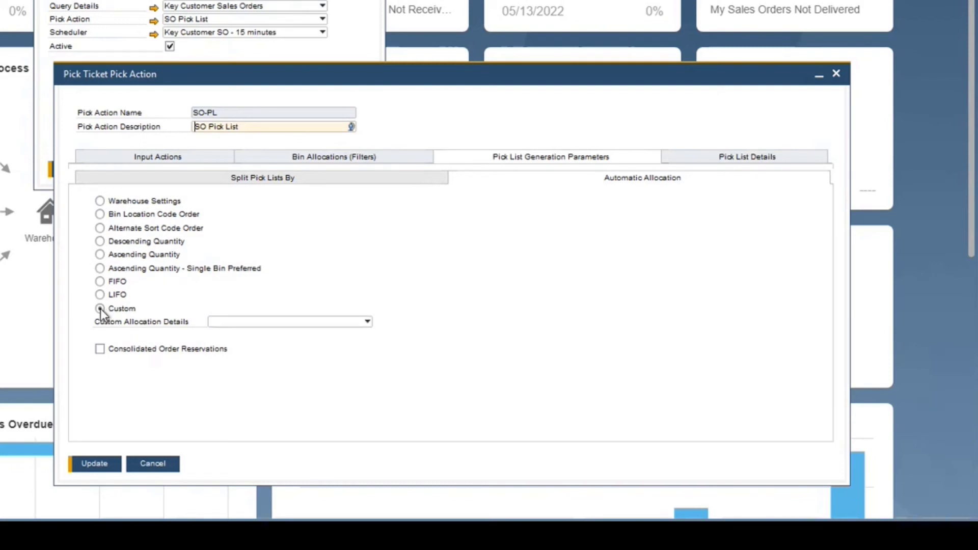
left_click(282, 323)
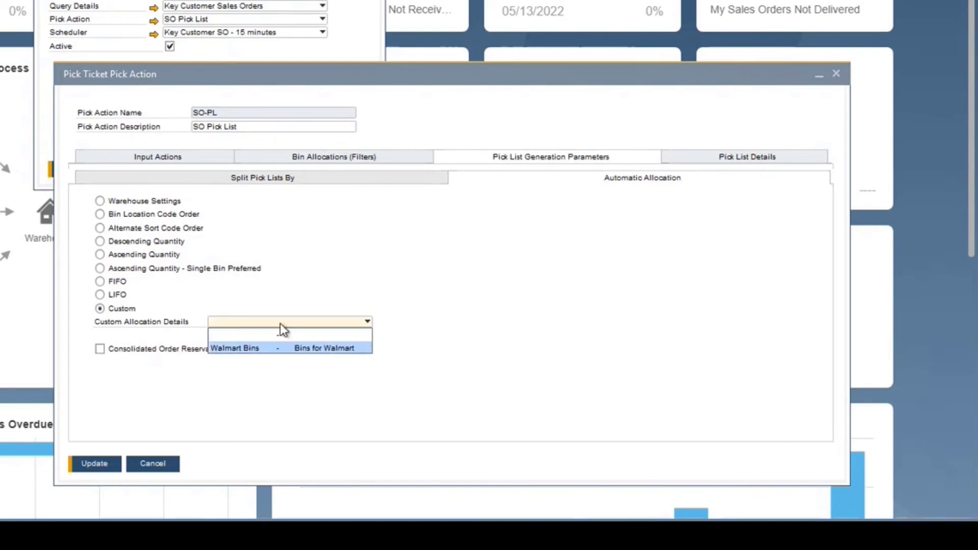
left_click(290, 286)
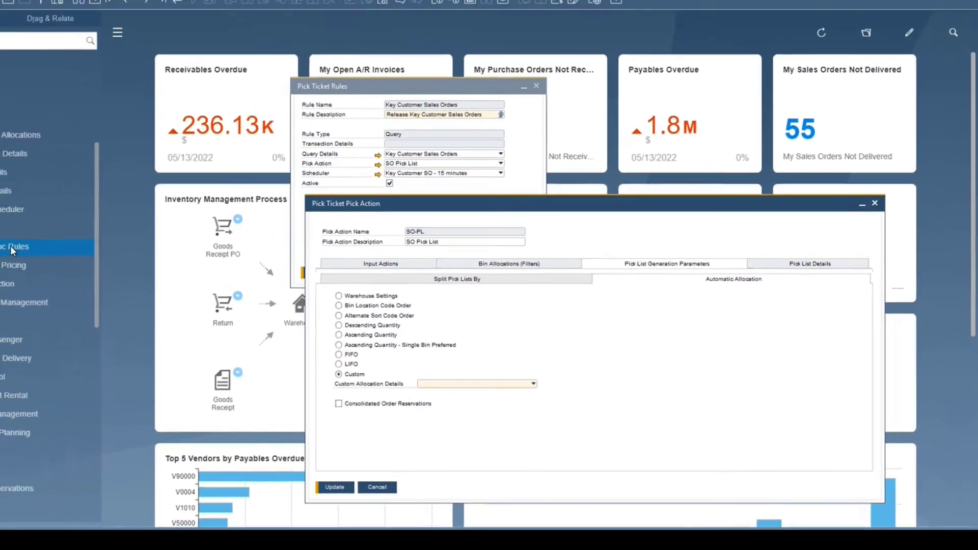
left_click(123, 280)
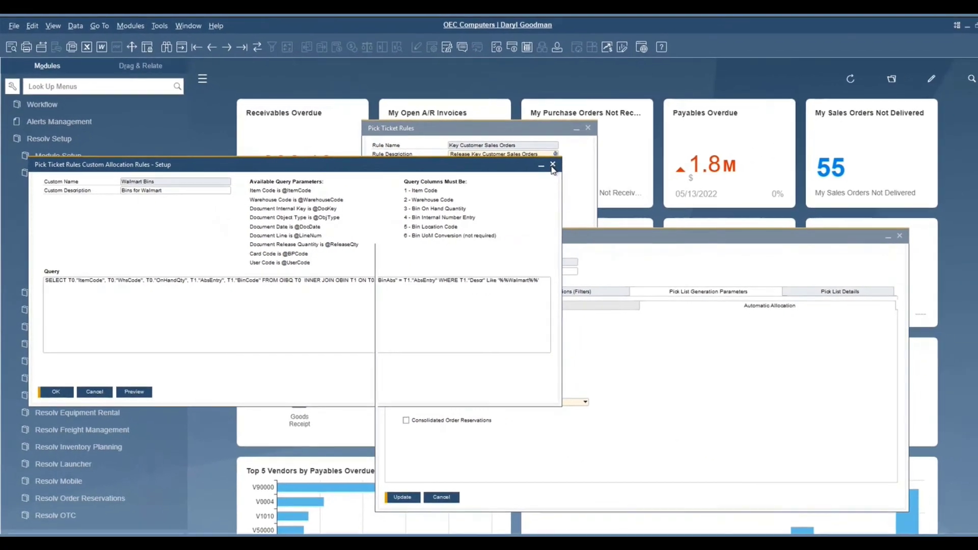
left_click(620, 154)
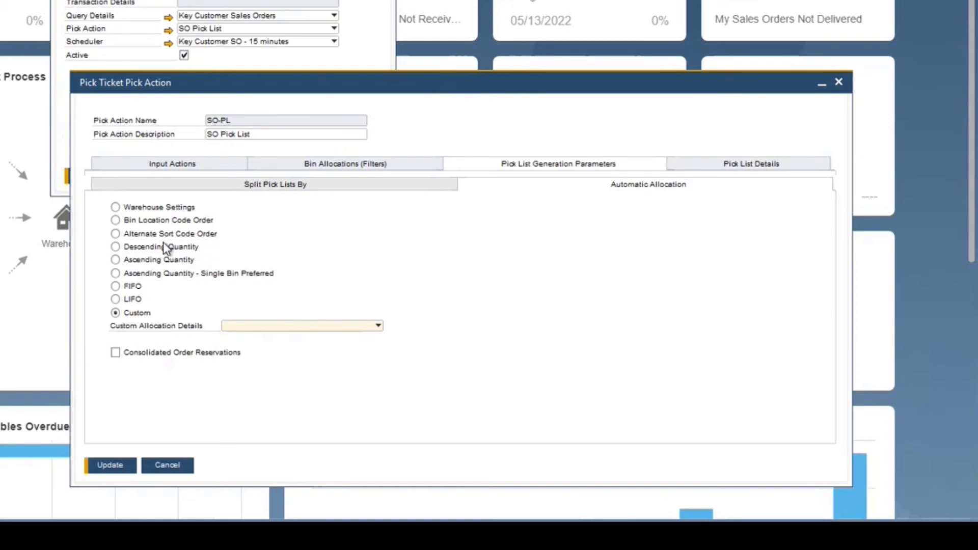
Step: Try assigning a specific user to the pick lists, then clear the user selection
left_click(705, 169)
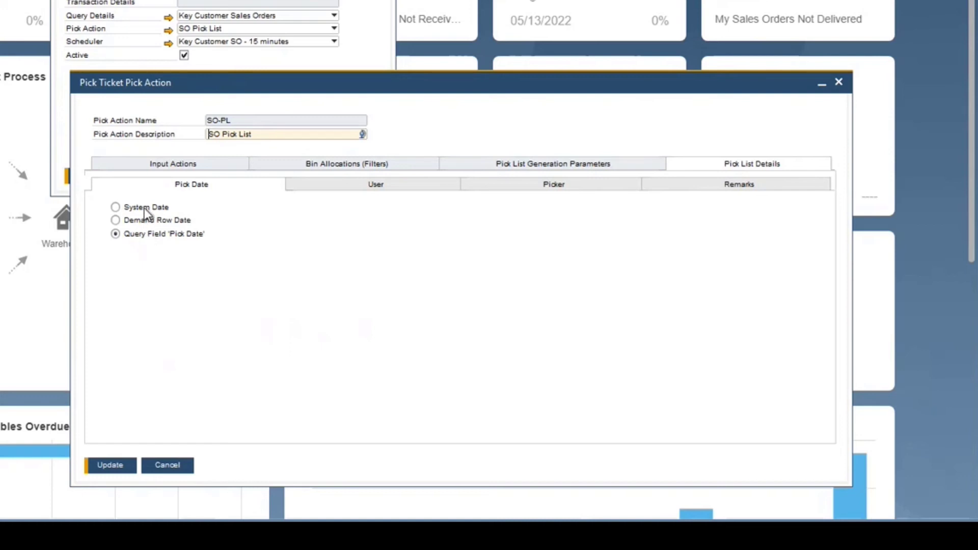
left_click(375, 186)
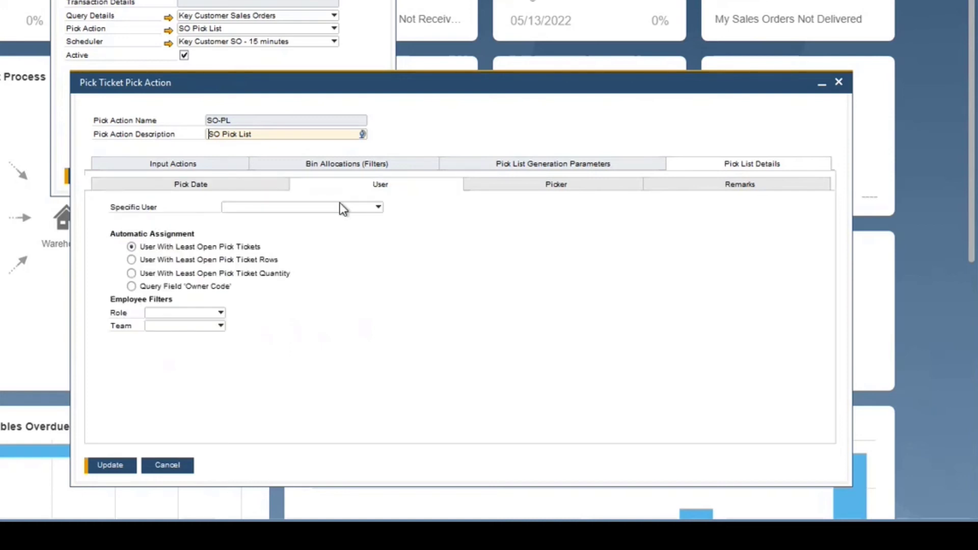
left_click(319, 208)
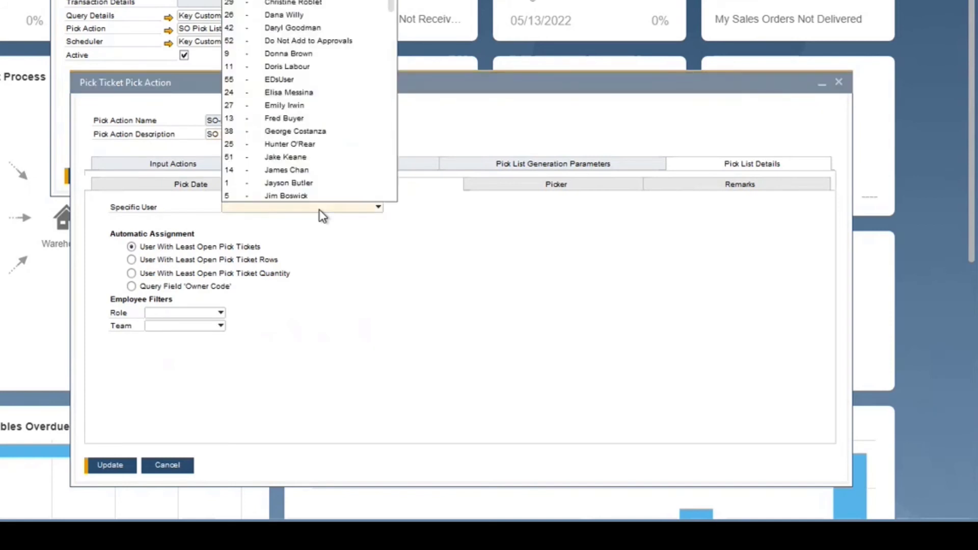
left_click(294, 29)
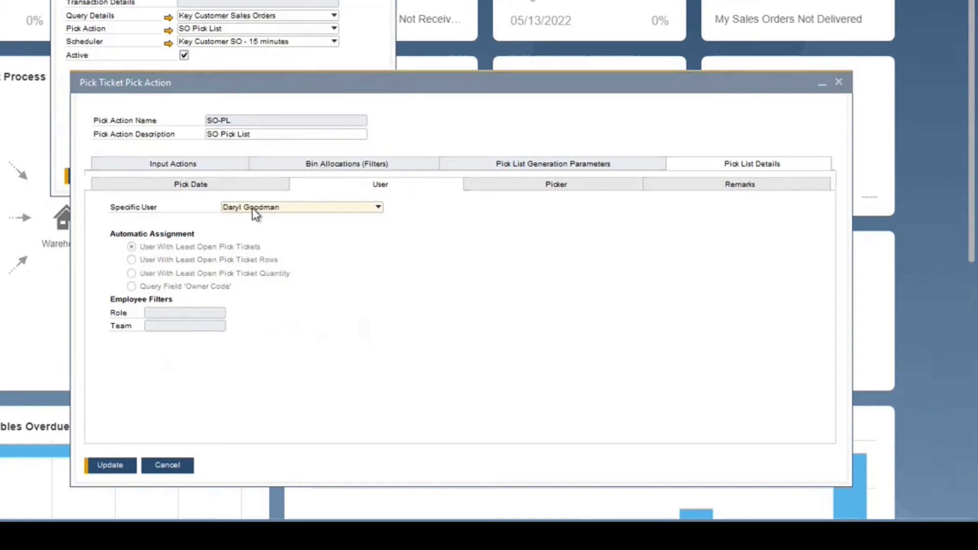
left_click(294, 209)
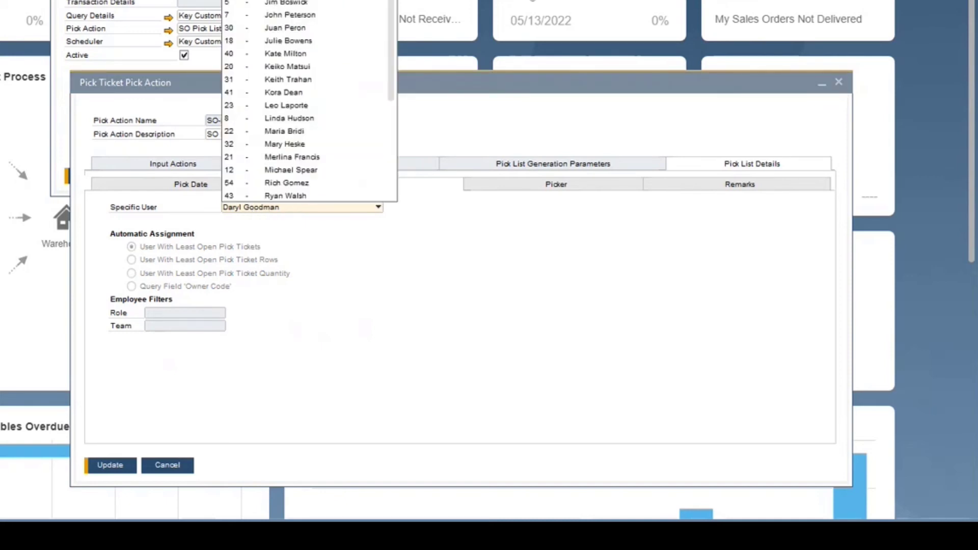
scroll(308, 100, "up", 5)
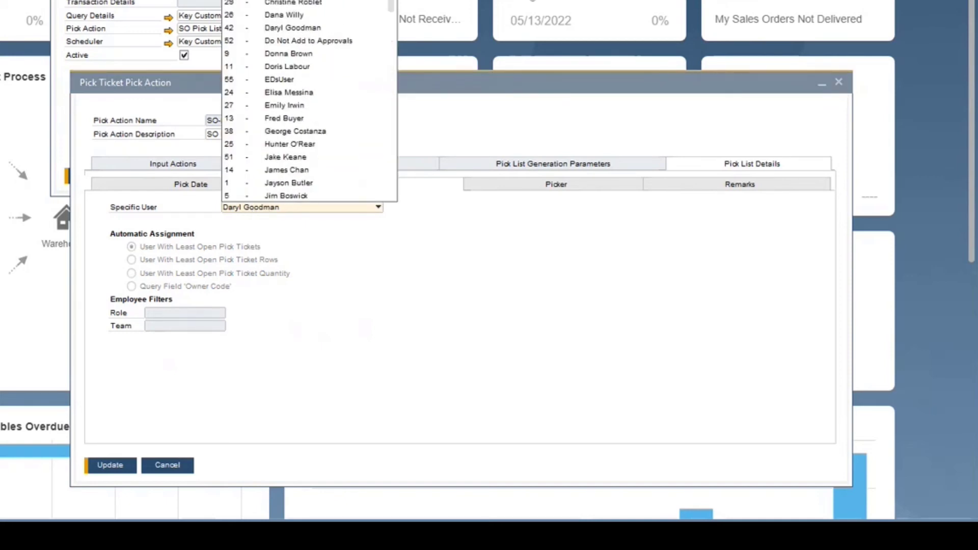
left_click(294, 2)
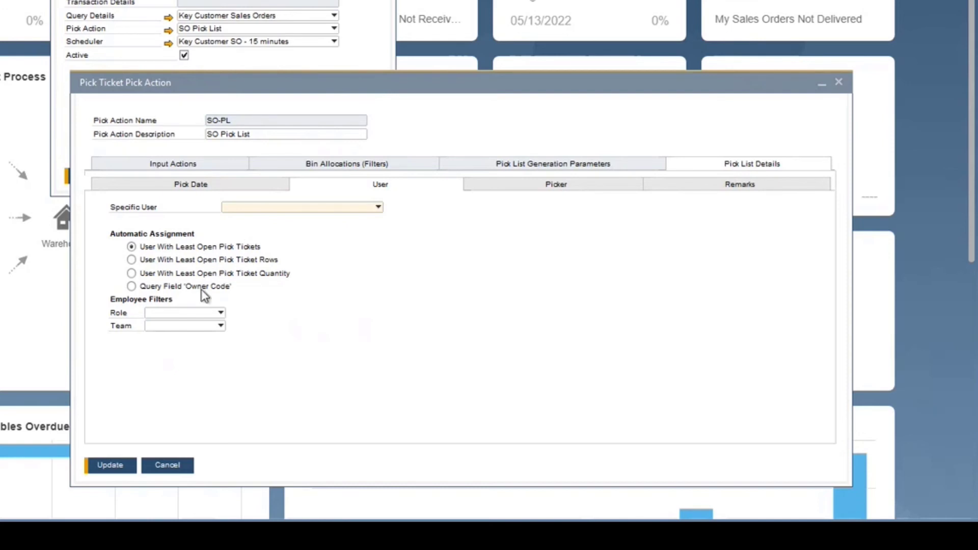
Step: Try filtering pick list users by Team Hi-Lo and Role WH manager, then clear both filters
left_click(163, 327)
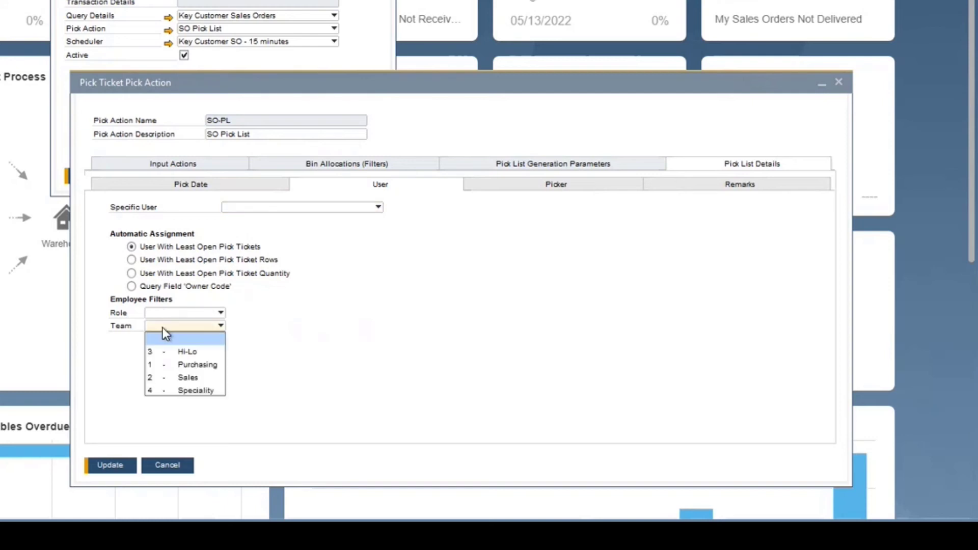
left_click(193, 352)
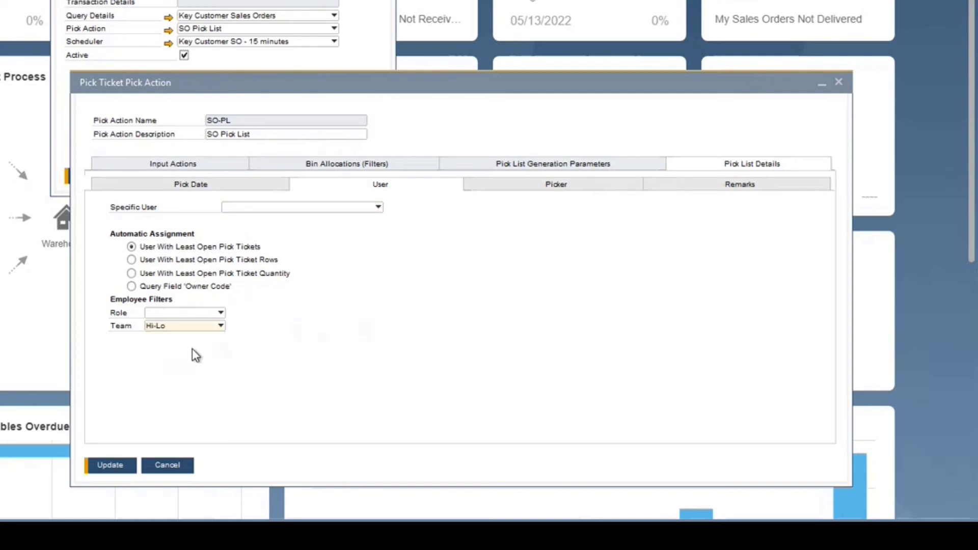
left_click(168, 328)
left_click(173, 341)
left_click(178, 315)
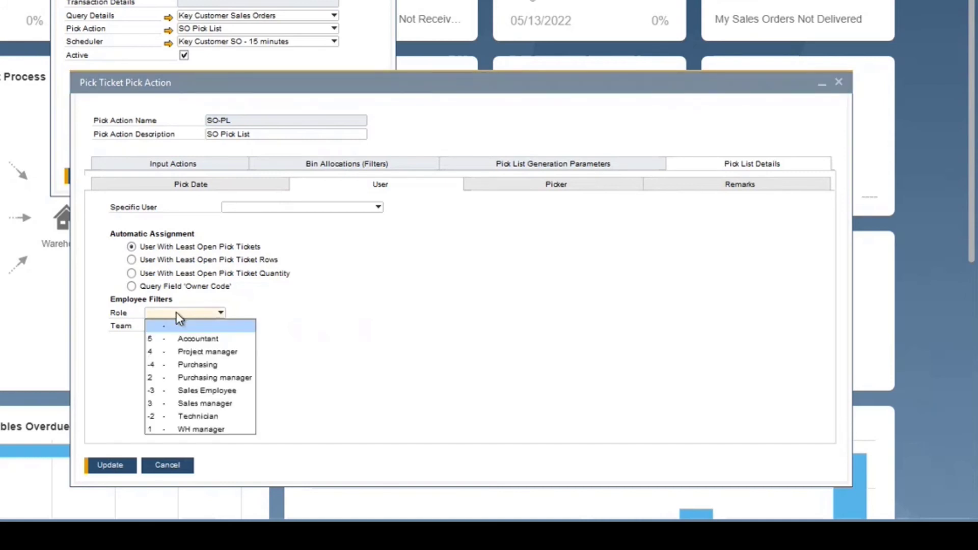
left_click(197, 429)
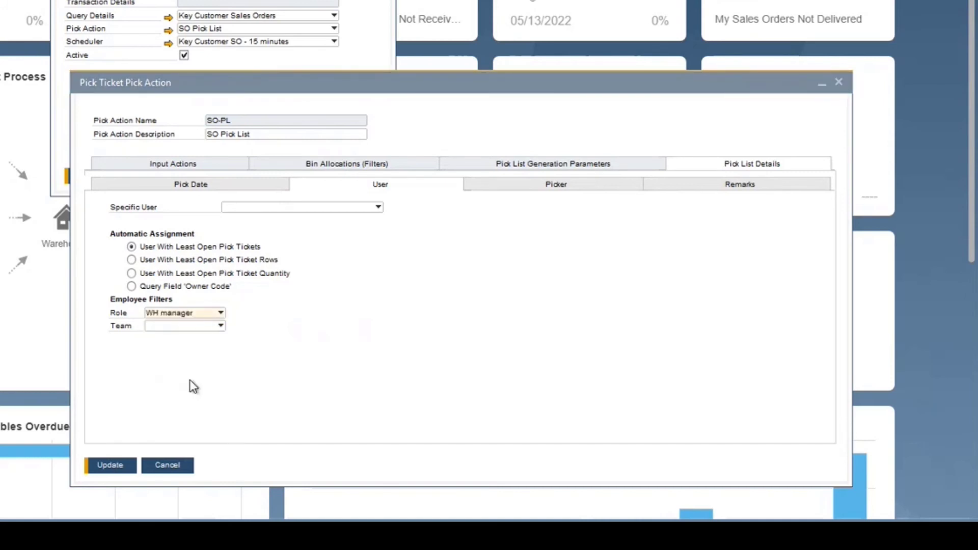
left_click(193, 317)
left_click(182, 328)
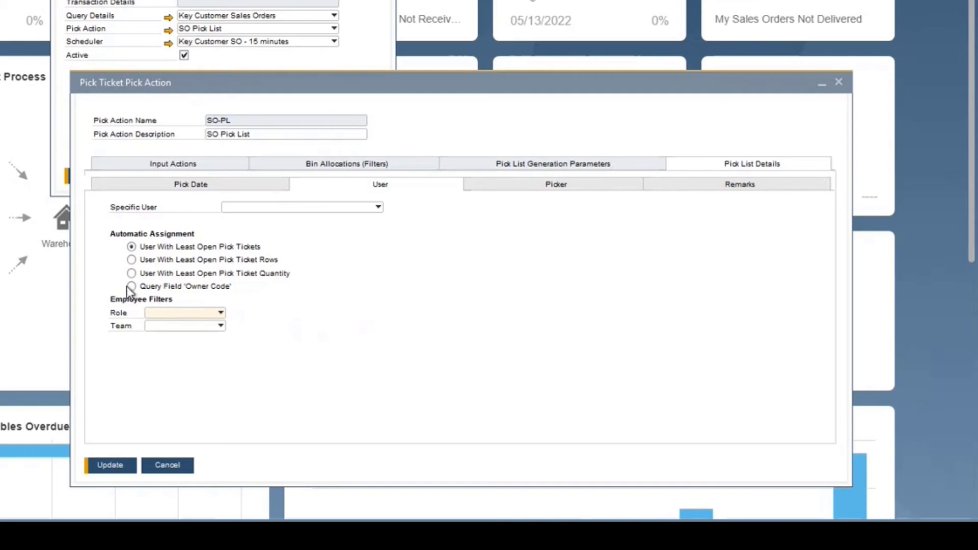
Step: Review the Picker and Remarks pick list details, then cancel the pick action dialog
left_click(560, 186)
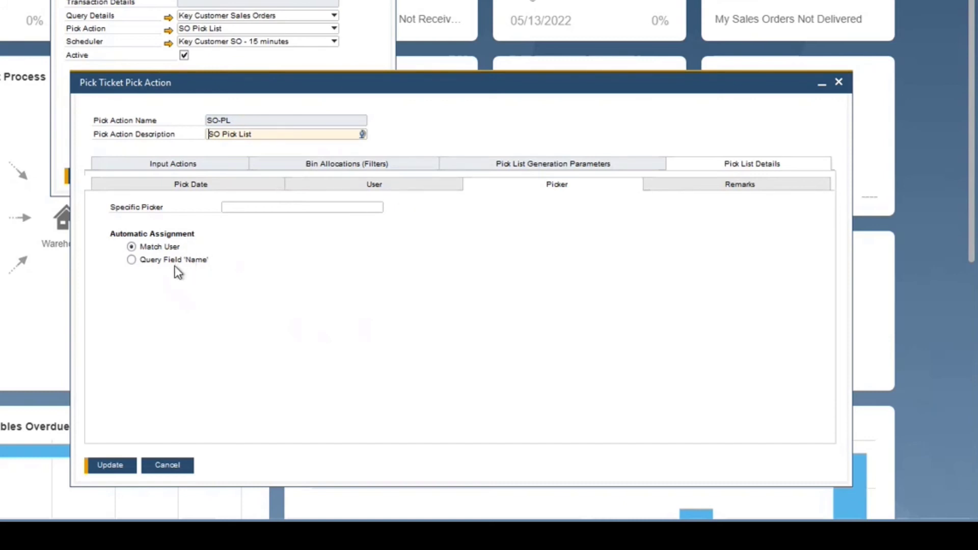
left_click(732, 193)
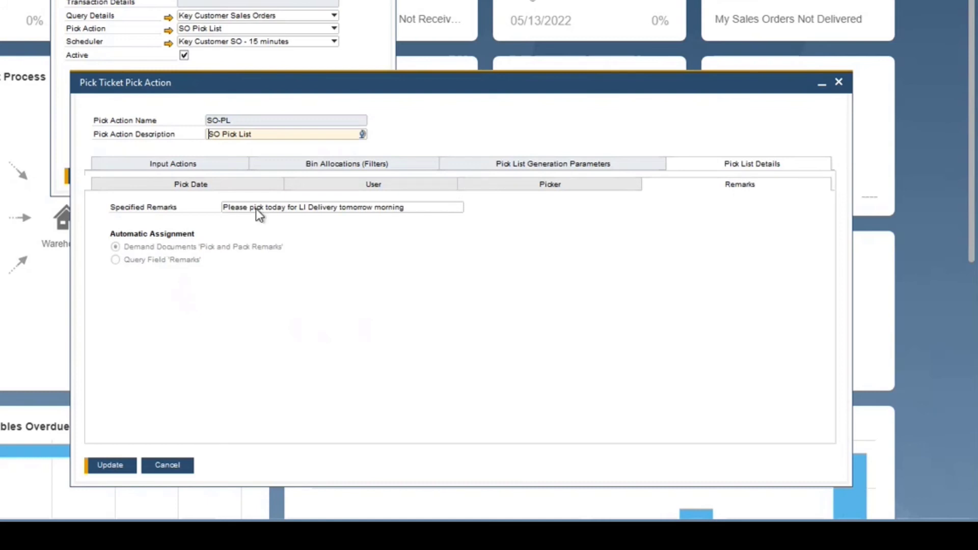
left_click(340, 208)
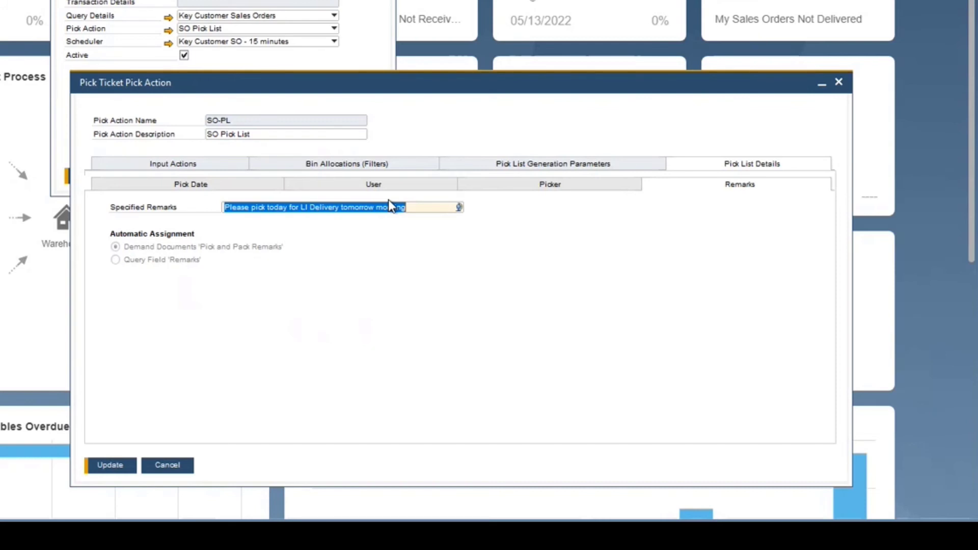
left_click(427, 209)
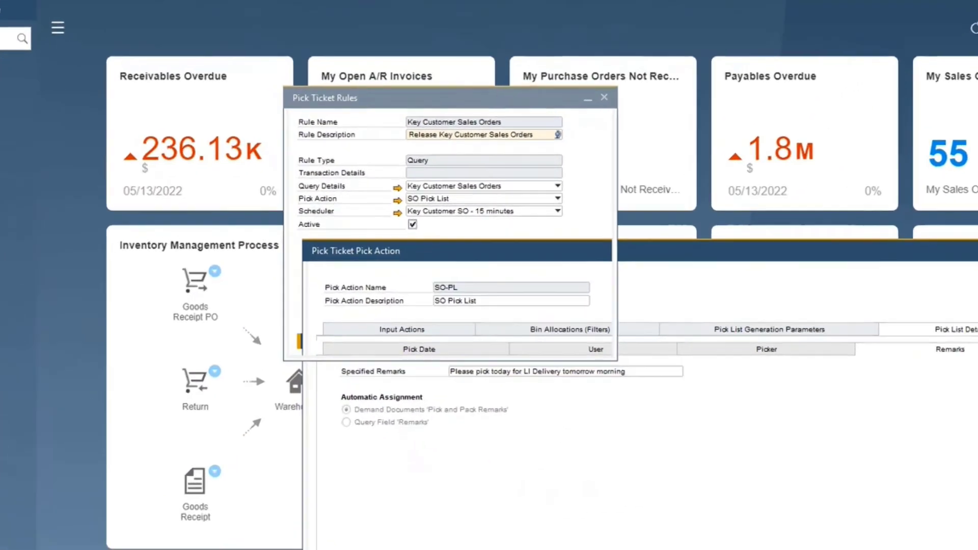
left_click(323, 482)
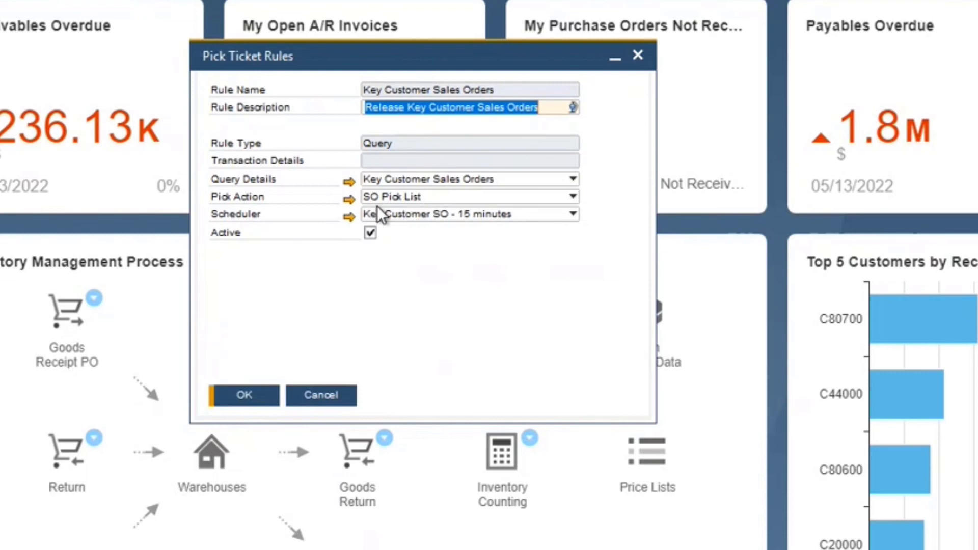
Step: Open the Key Customer SO - 15 minutes scheduler setup from the pick ticket rule
left_click(414, 213)
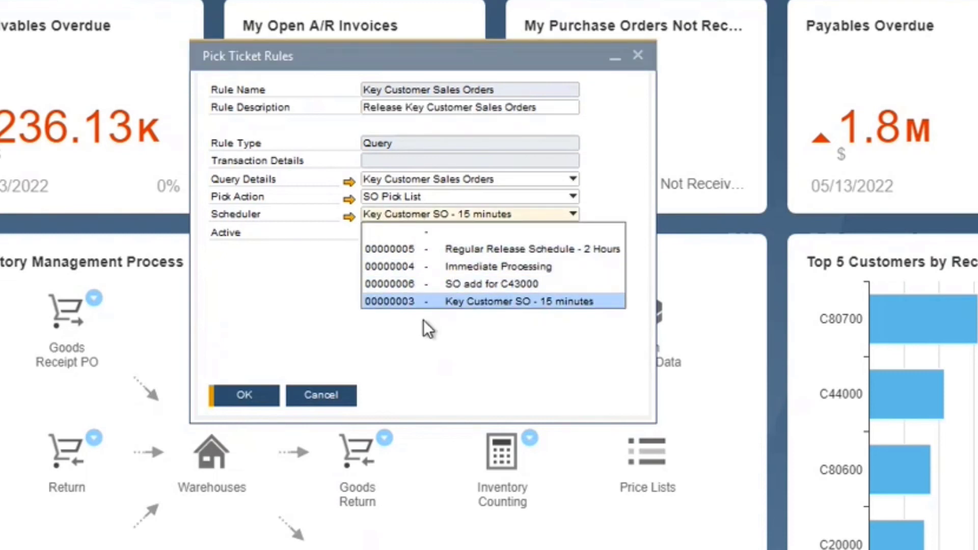
left_click(407, 371)
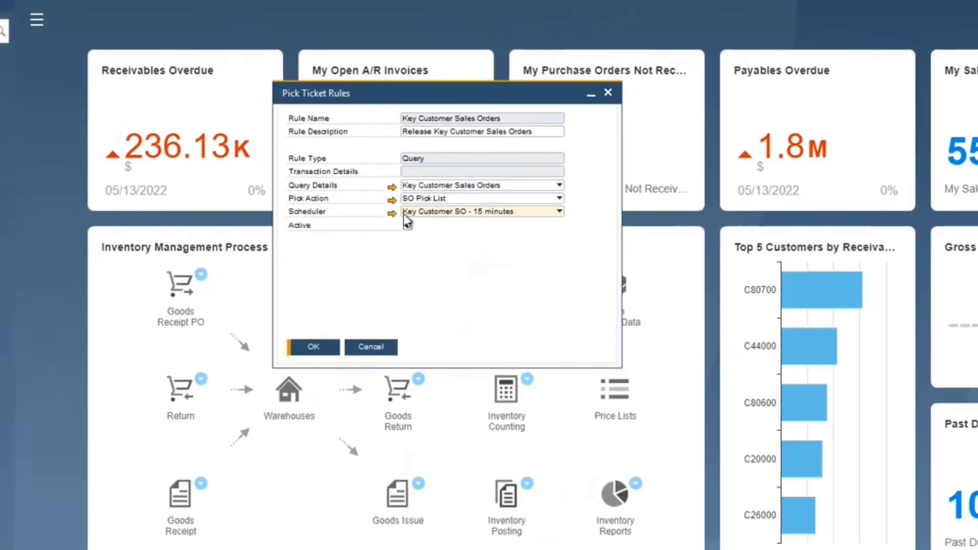
left_click(350, 217)
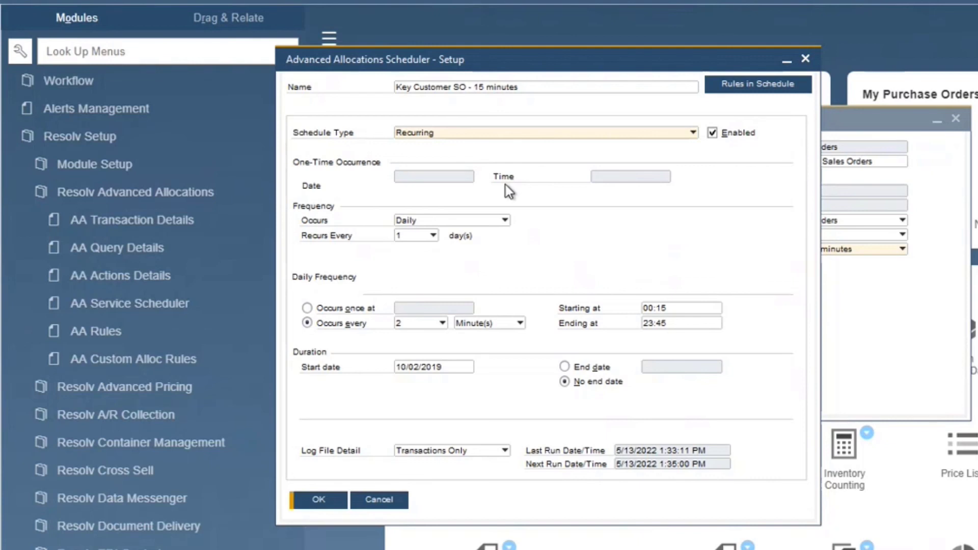
left_click(503, 322)
left_click(514, 285)
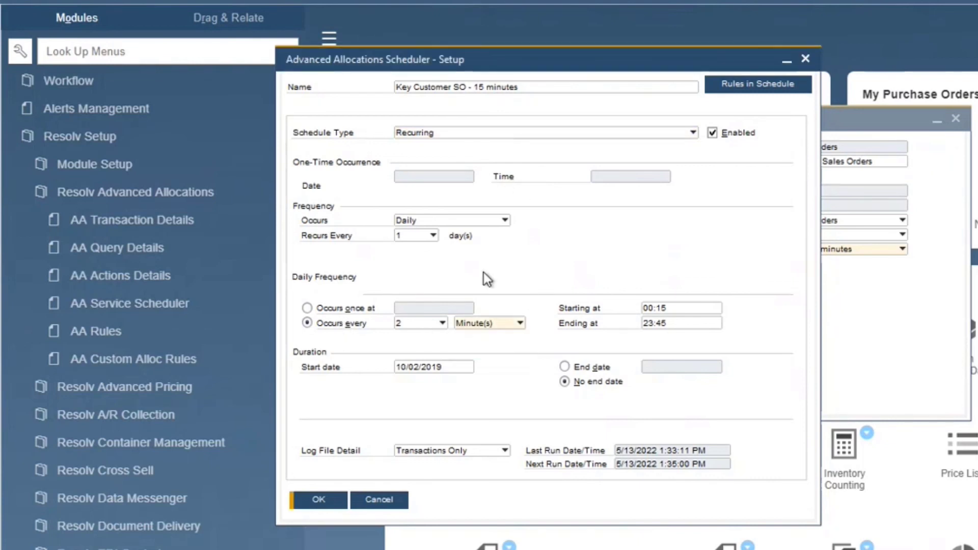
Step: Try a weekly schedule recurring on Tuesday and Friday, then cancel the scheduler and the pick ticket rule
left_click(483, 223)
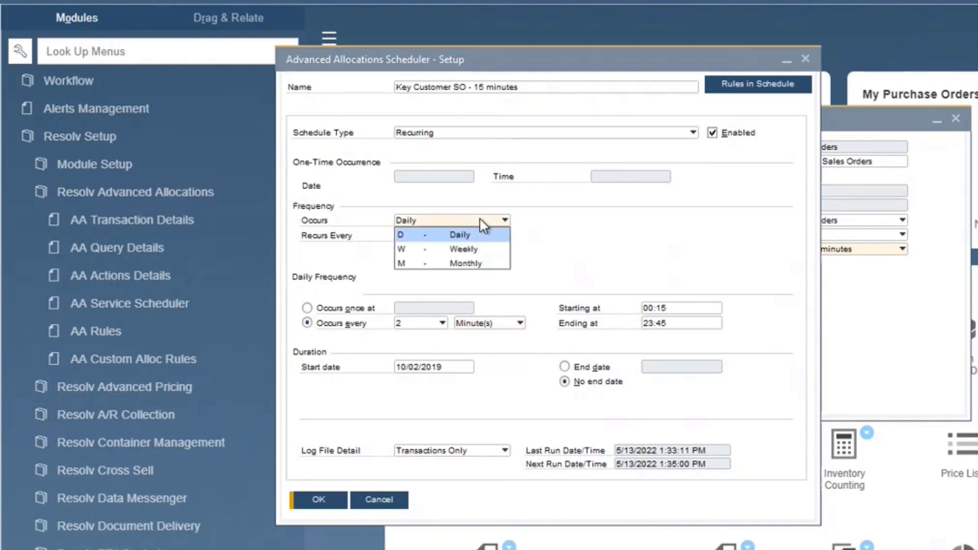
left_click(468, 249)
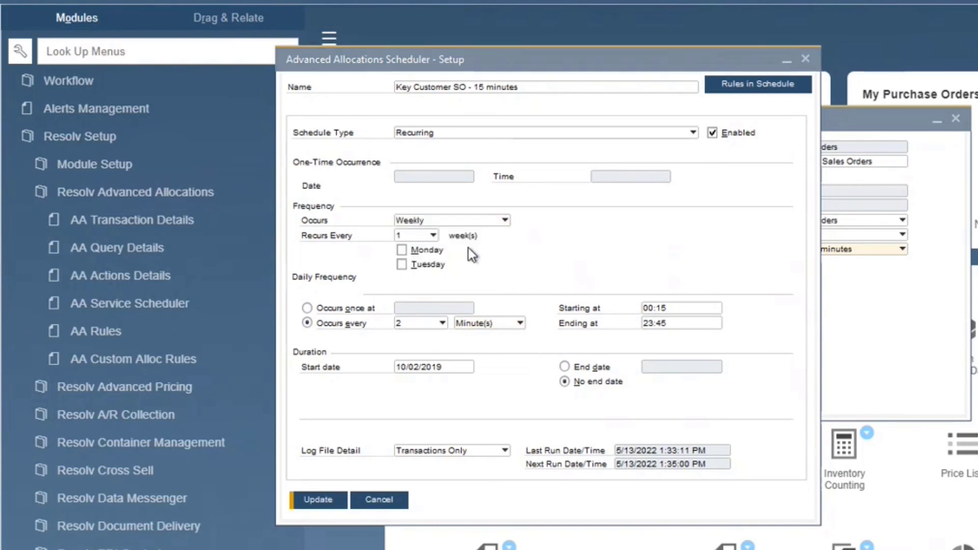
left_click(446, 266)
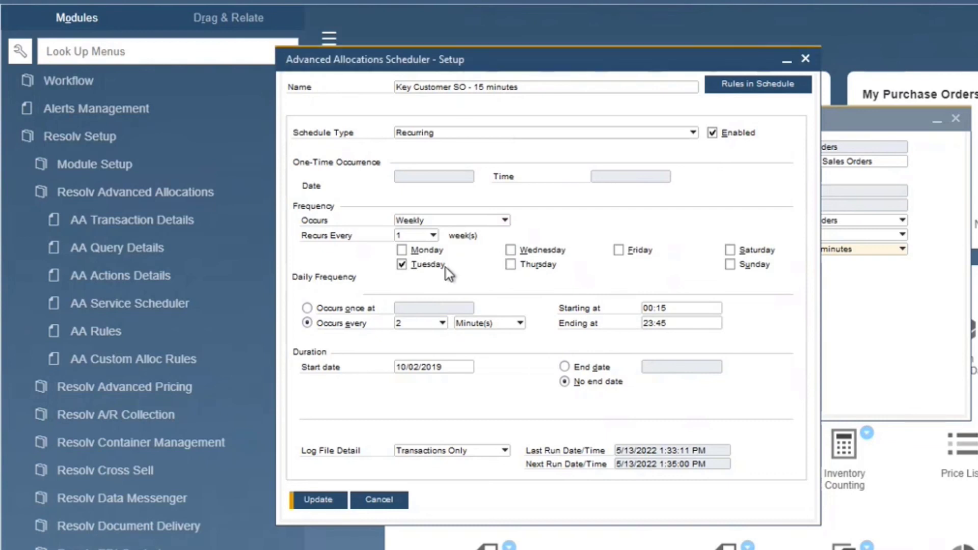
left_click(619, 250)
left_click(505, 220)
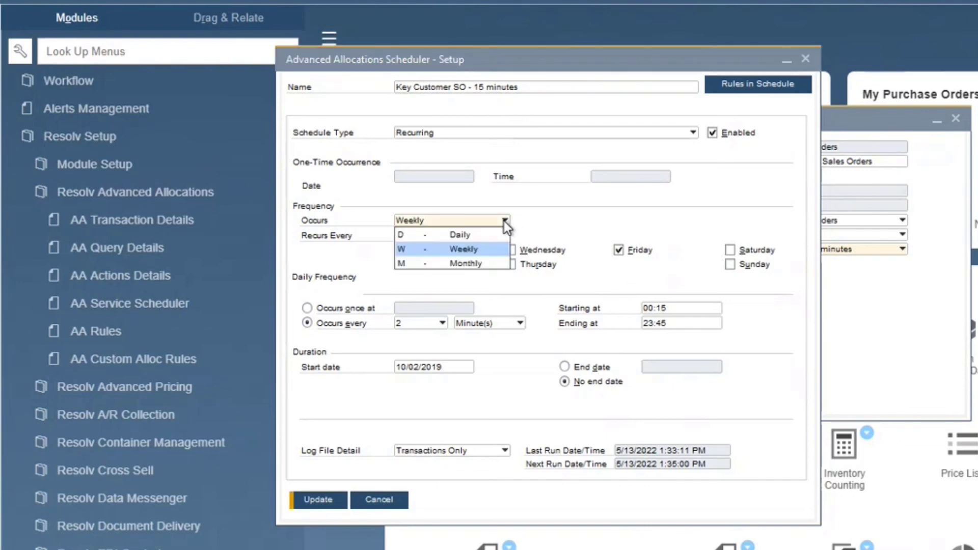
left_click(400, 488)
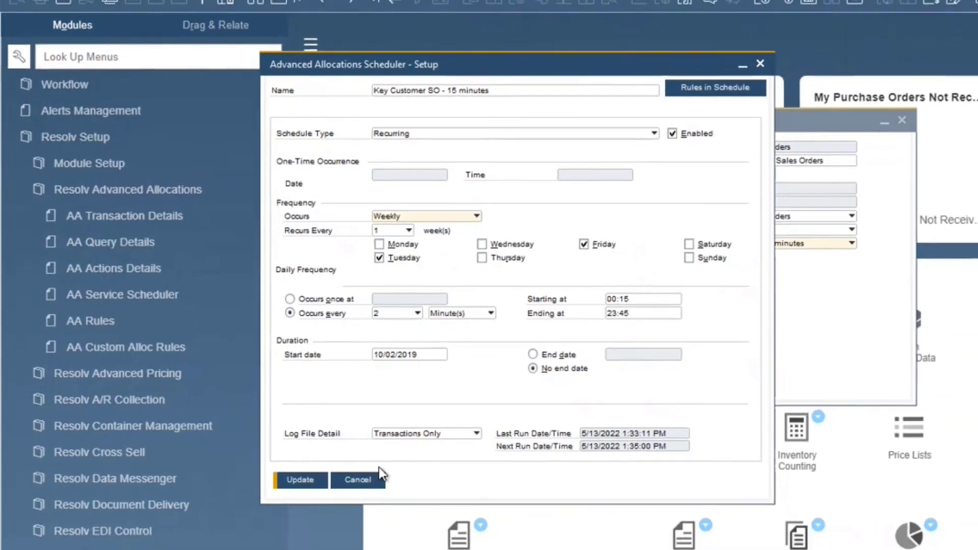
left_click(376, 479)
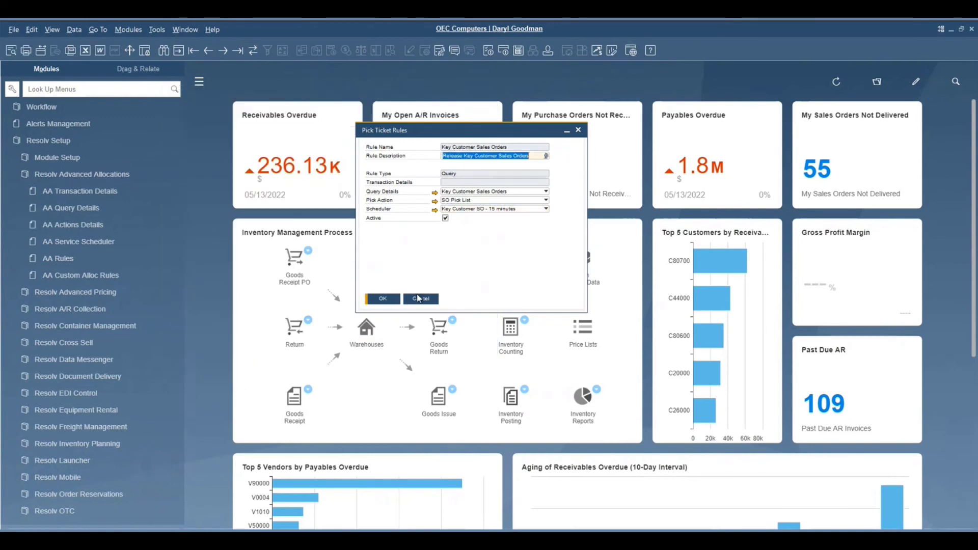
left_click(418, 299)
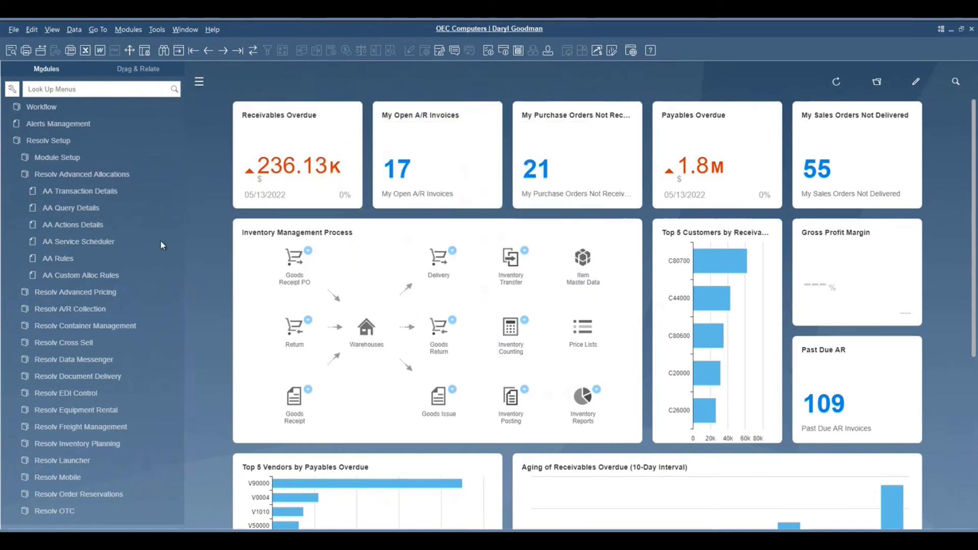
scroll(84, 310, "down", 10)
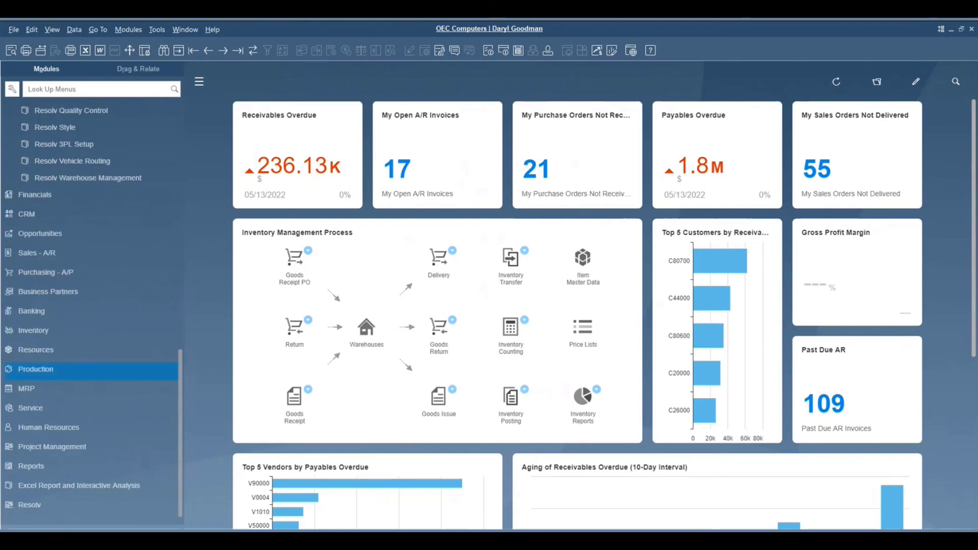
Step: Open Pick Ticket History, list the rule runs flagged with errors, and close the window
left_click(29, 505)
scroll(45, 509, "down", 5)
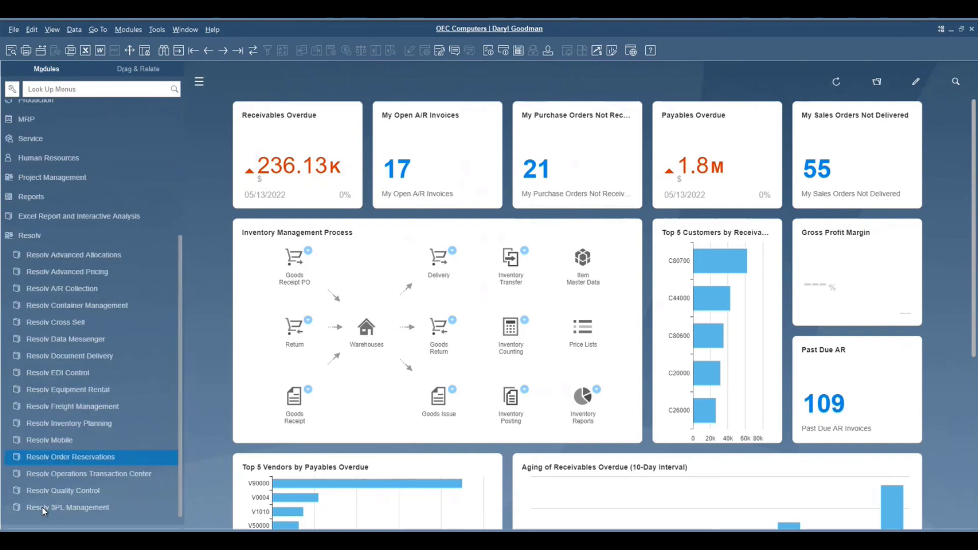
left_click(50, 251)
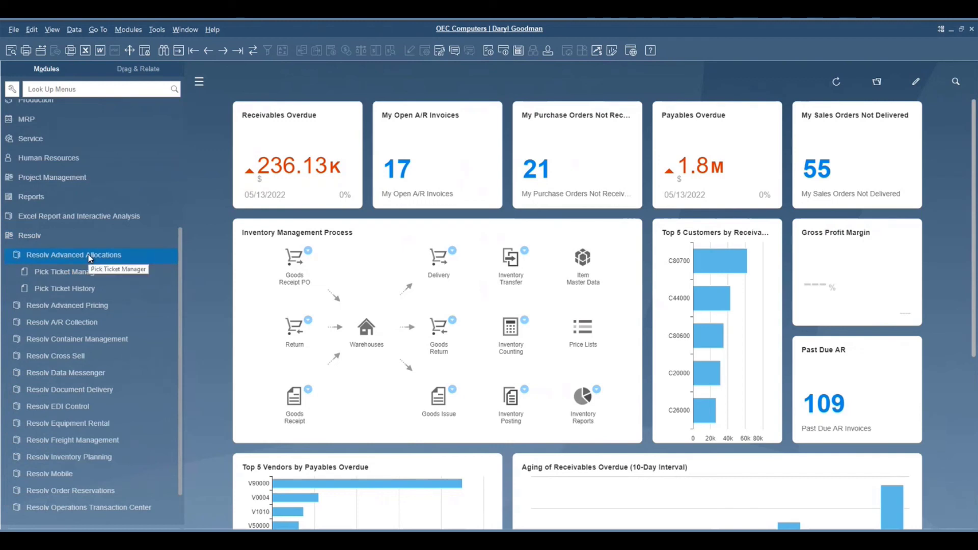
left_click(79, 287)
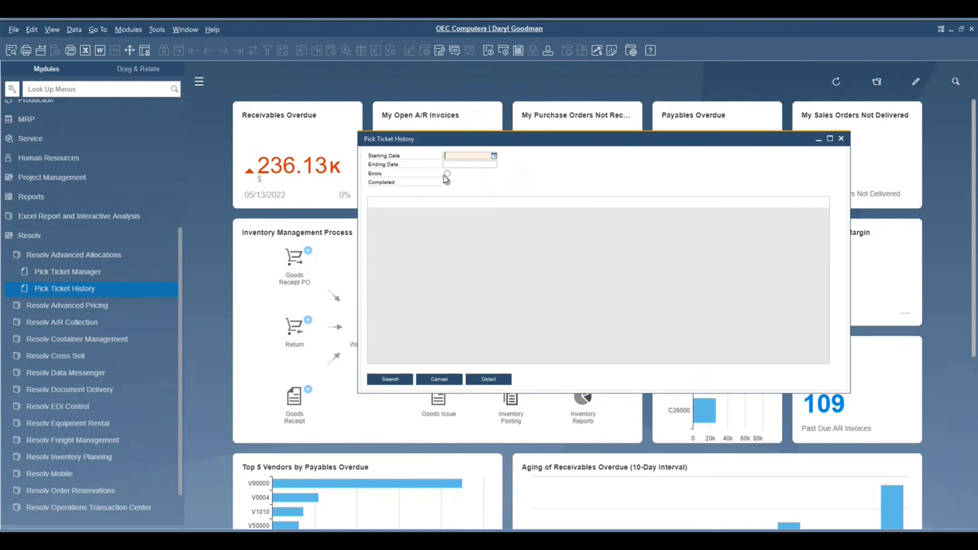
left_click(447, 174)
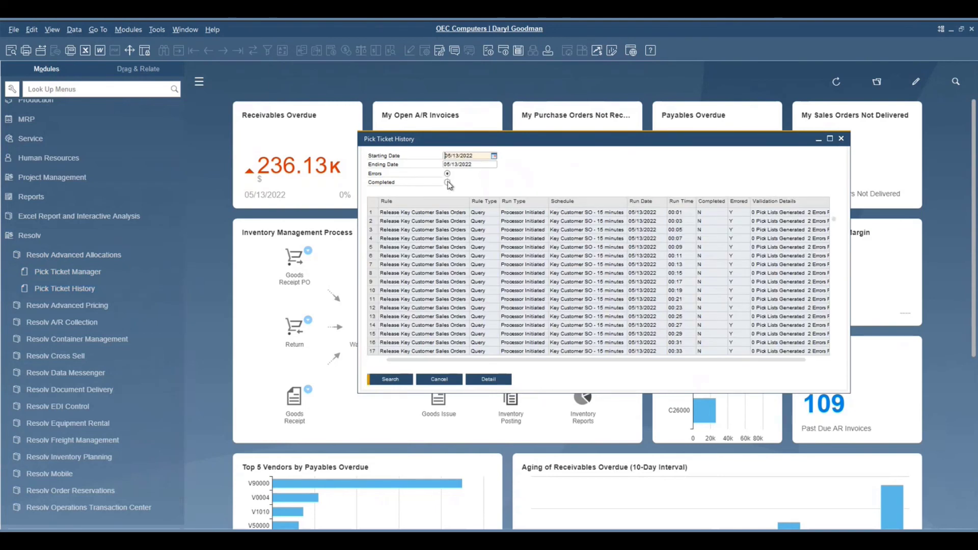
key("Escape")
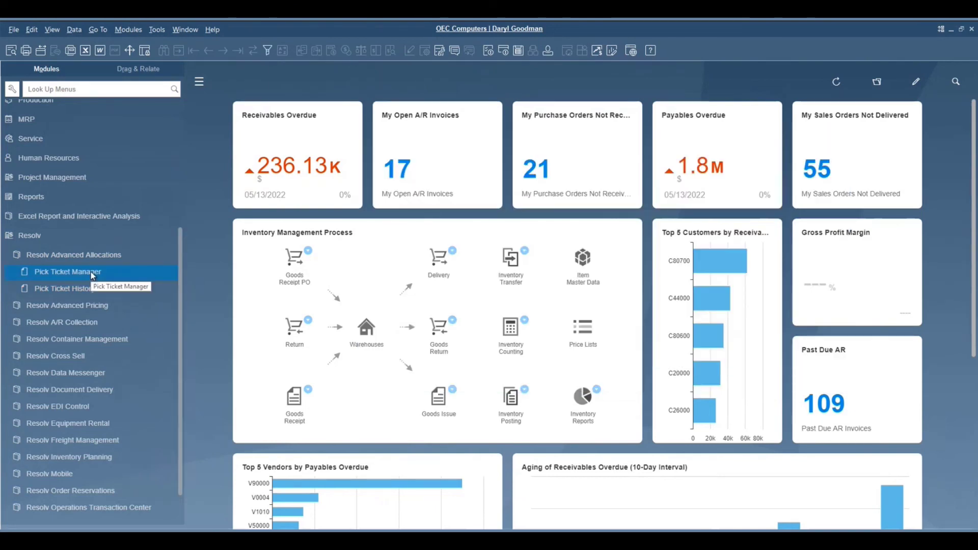
Step: Open Pick Ticket Manager and select the Release Key Customer Sales Orders rule
left_click(93, 275)
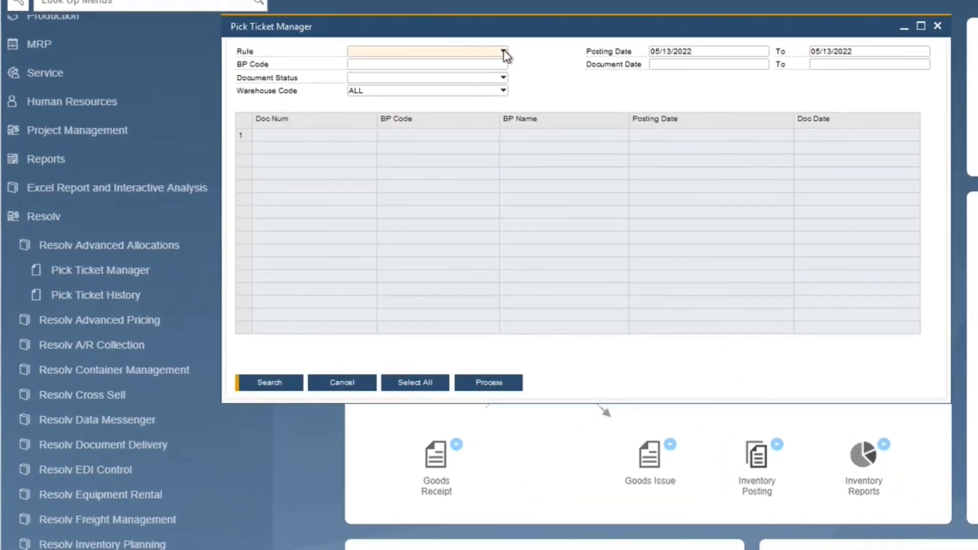
left_click(504, 52)
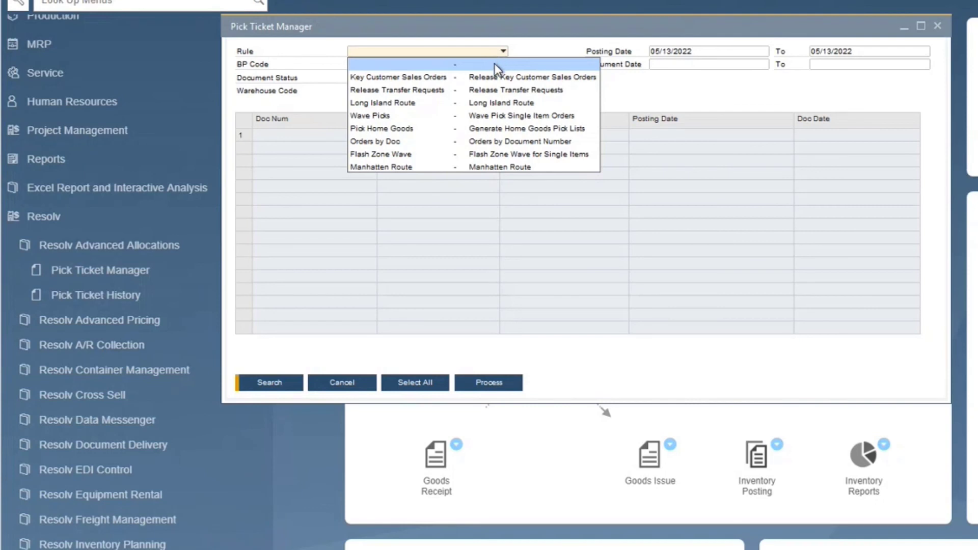
left_click(446, 77)
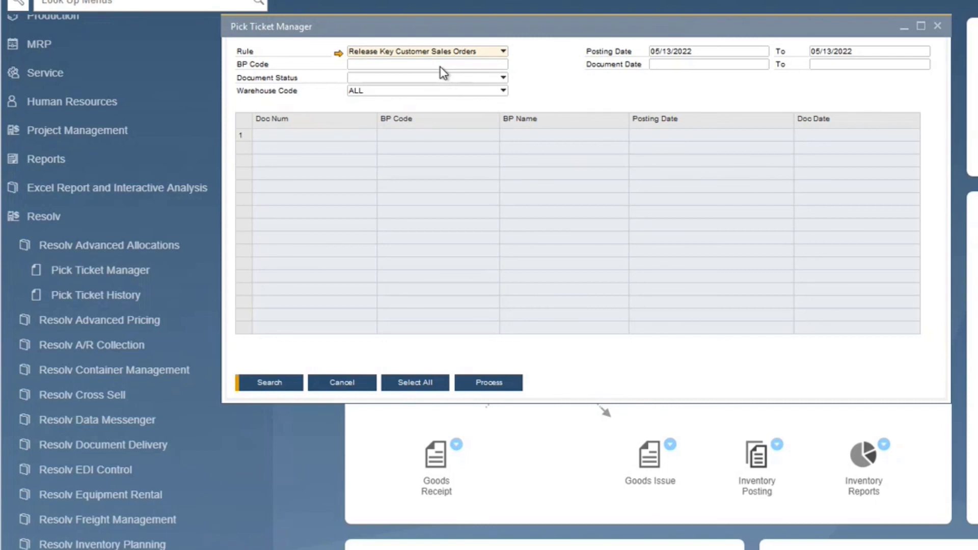
Step: Search the rule's orders with posting dates from 01/01/2022 to 05/13/2022
left_click(674, 53)
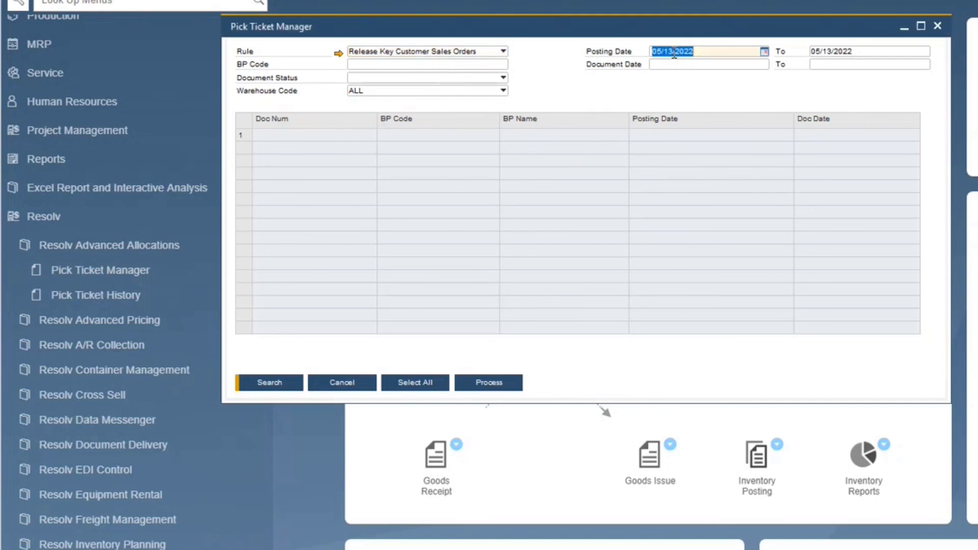
type("01/01/2022")
key("Tab")
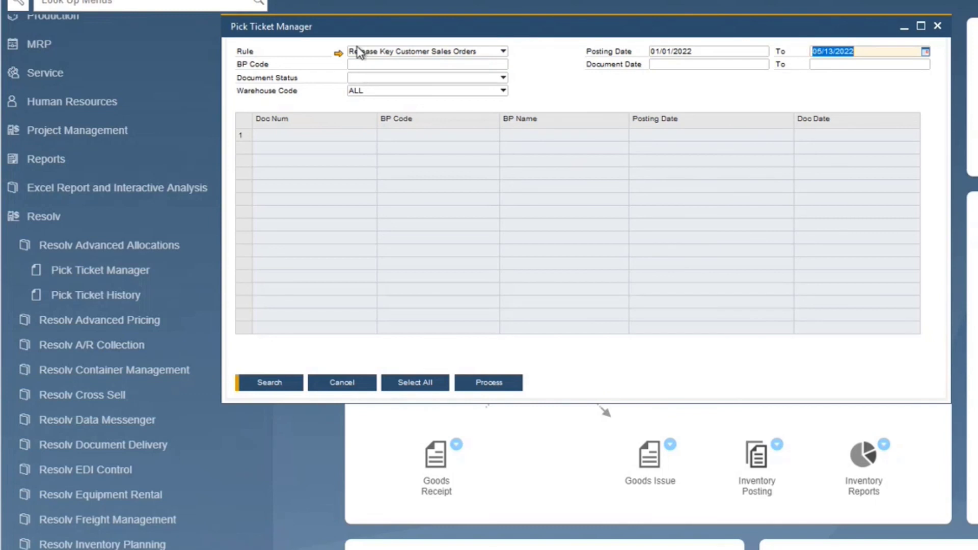
left_click(282, 388)
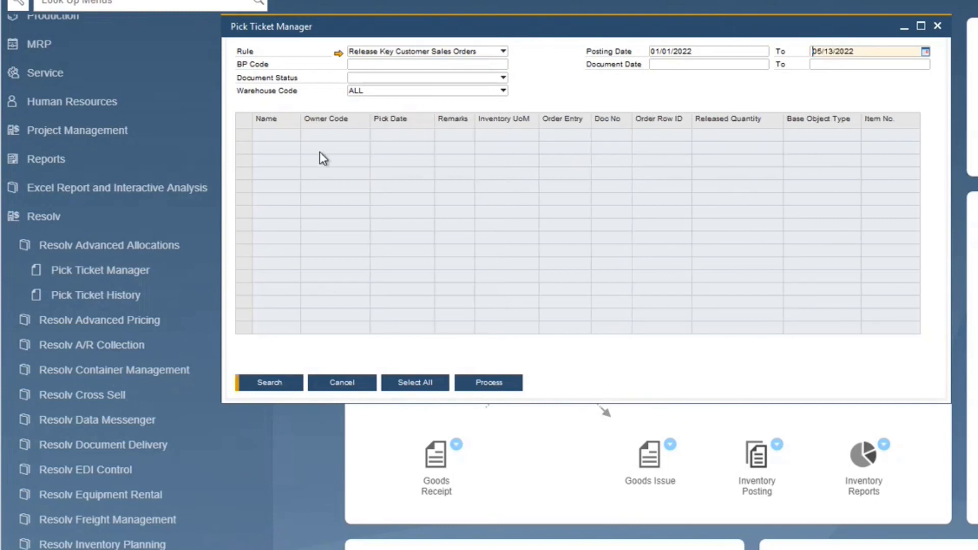
Step: Set the posting date start to 01/01/2001 and rerun the search for the rule's orders
double_click(686, 51)
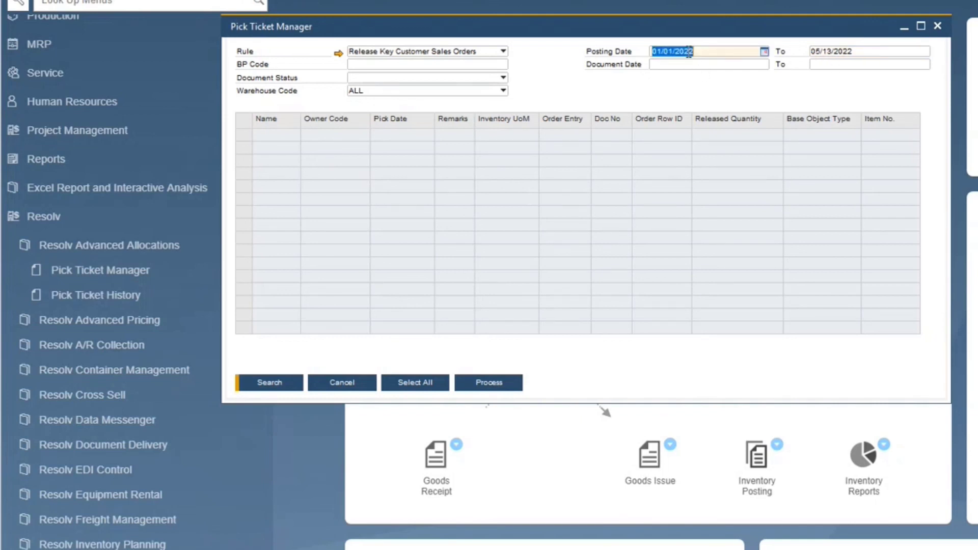
type("01/01/2001")
key("Return")
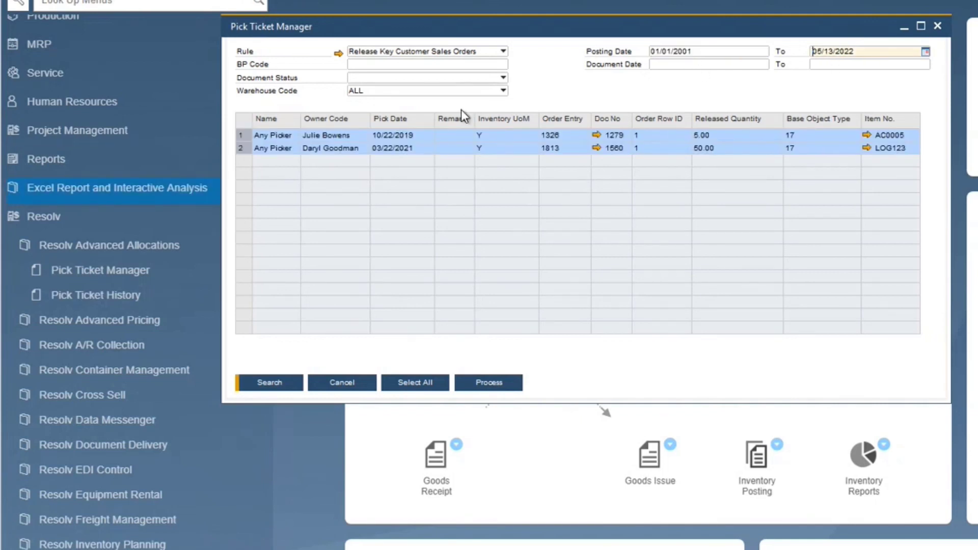